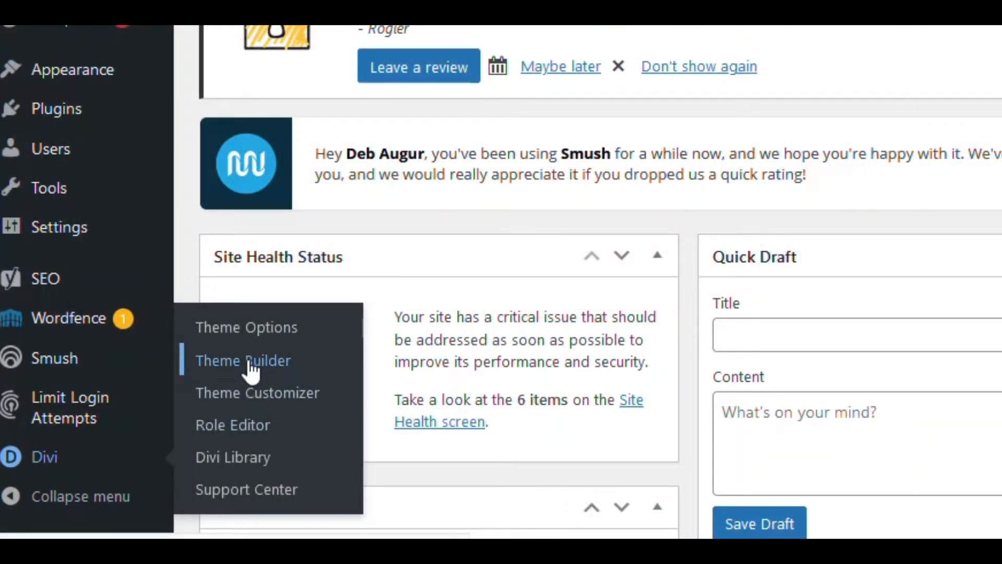
# Create a new template in the Divi Theme Builder and assign it to All Posts
pyautogui.click(251, 368)
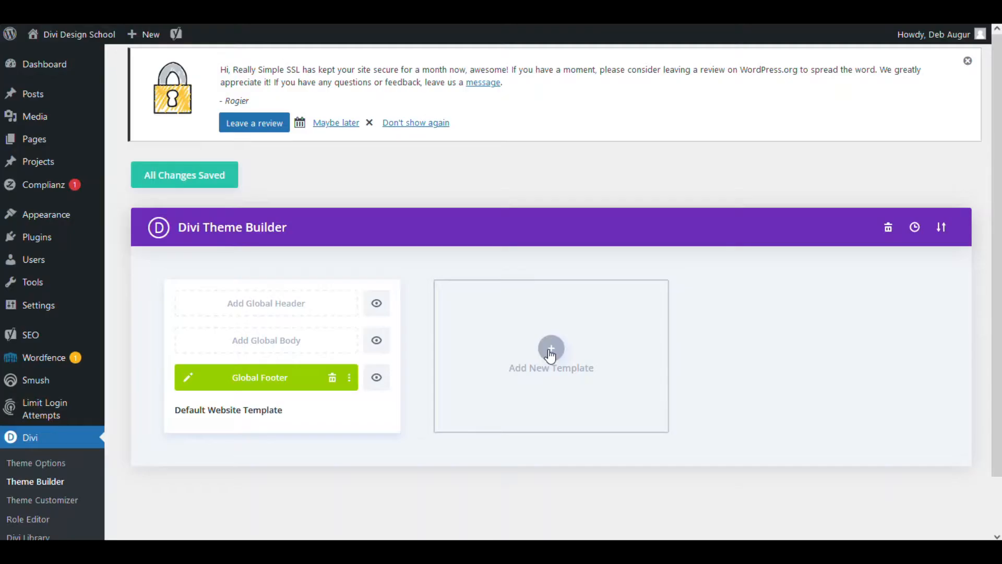
pyautogui.click(549, 351)
pyautogui.click(550, 355)
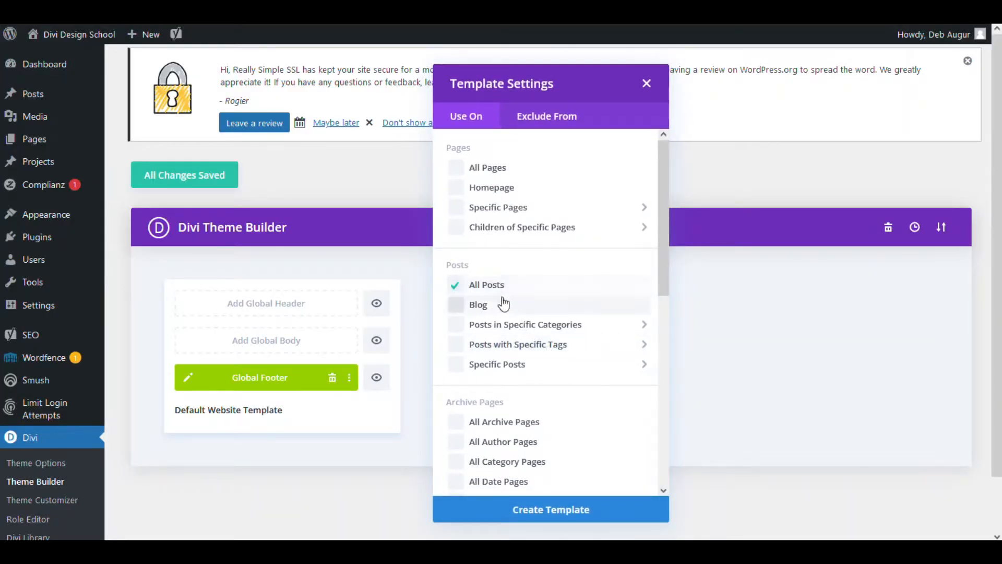
pyautogui.click(519, 512)
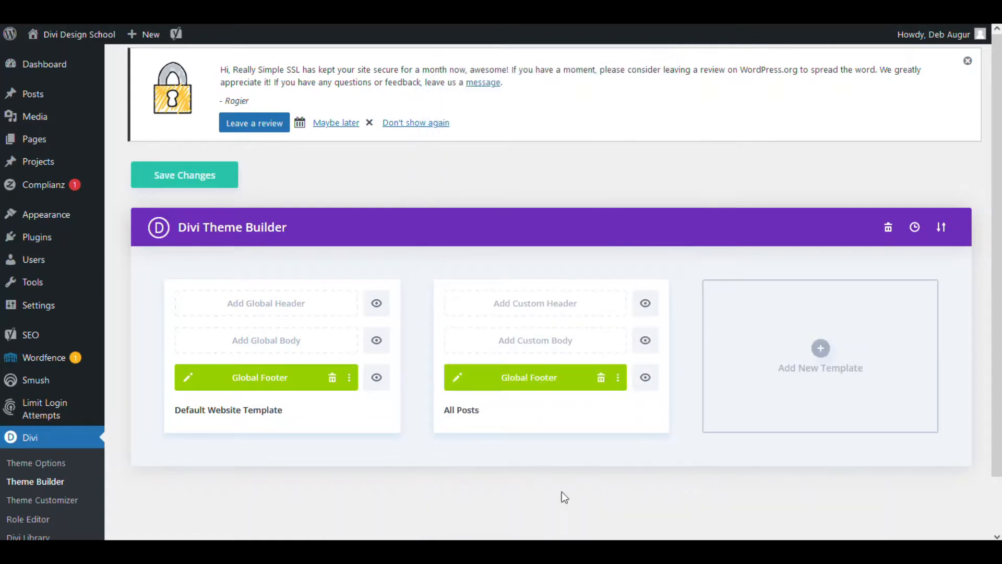
# Start building a custom body for the All Posts template and insert a single-column row
pyautogui.click(550, 345)
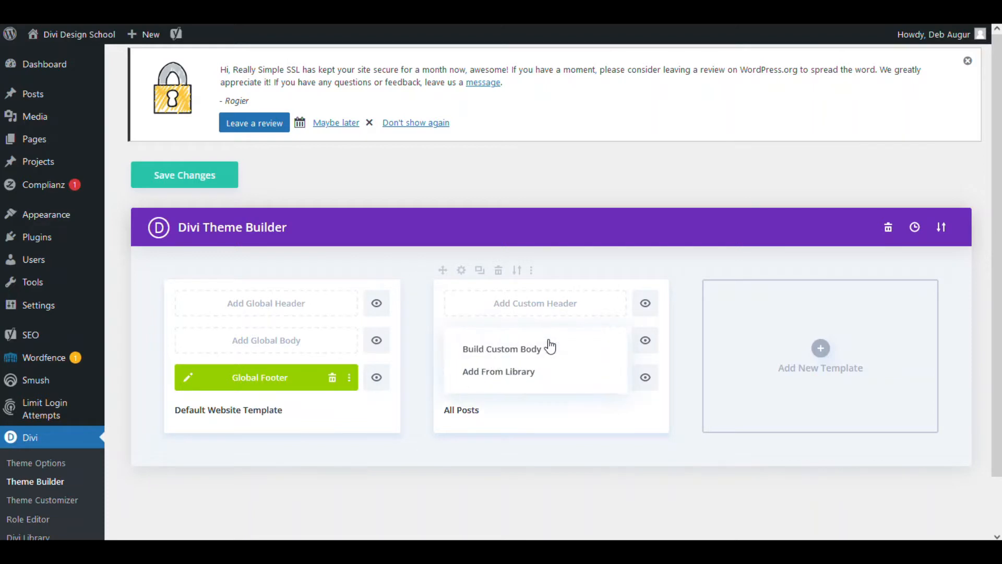
pyautogui.click(527, 351)
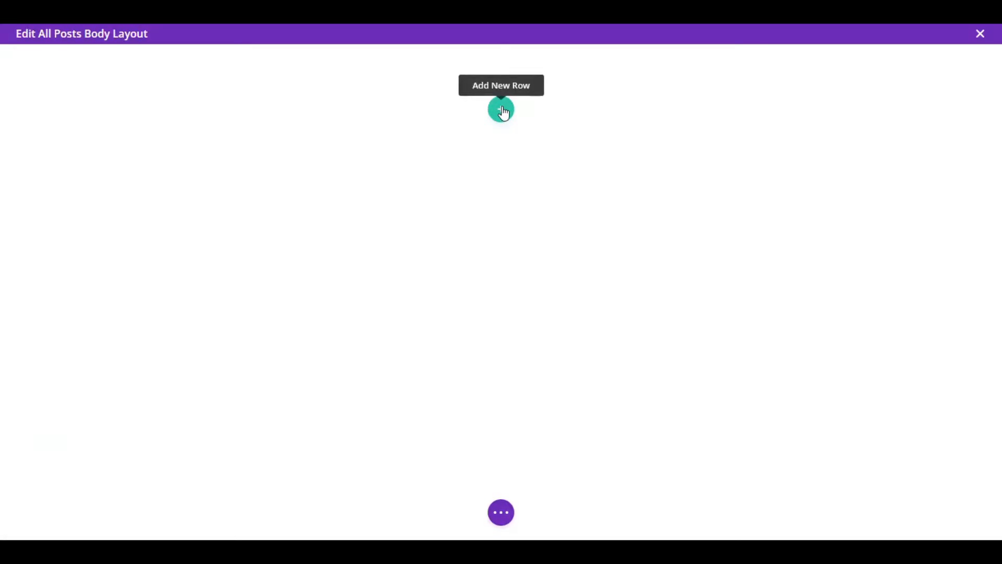
pyautogui.click(501, 110)
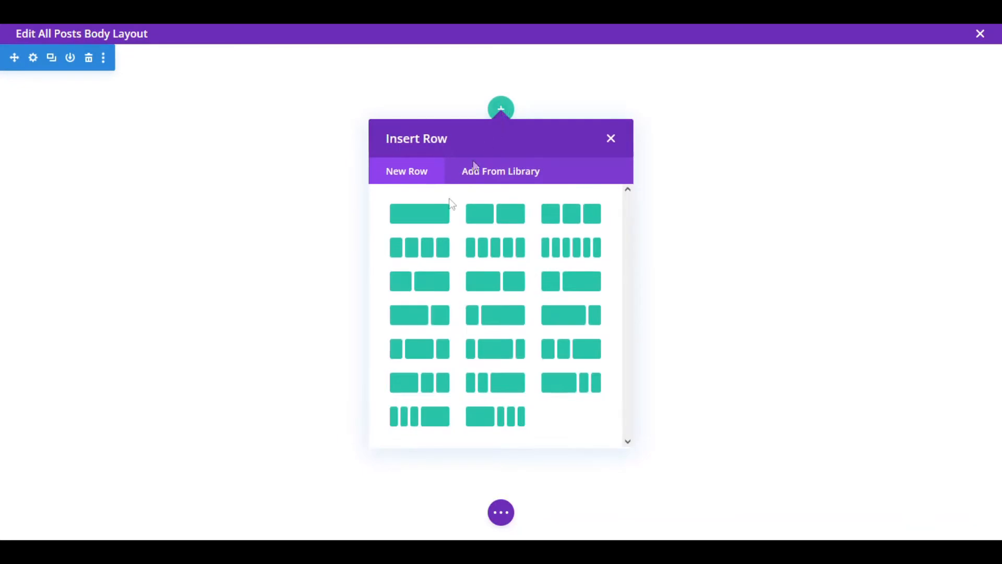
pyautogui.click(425, 218)
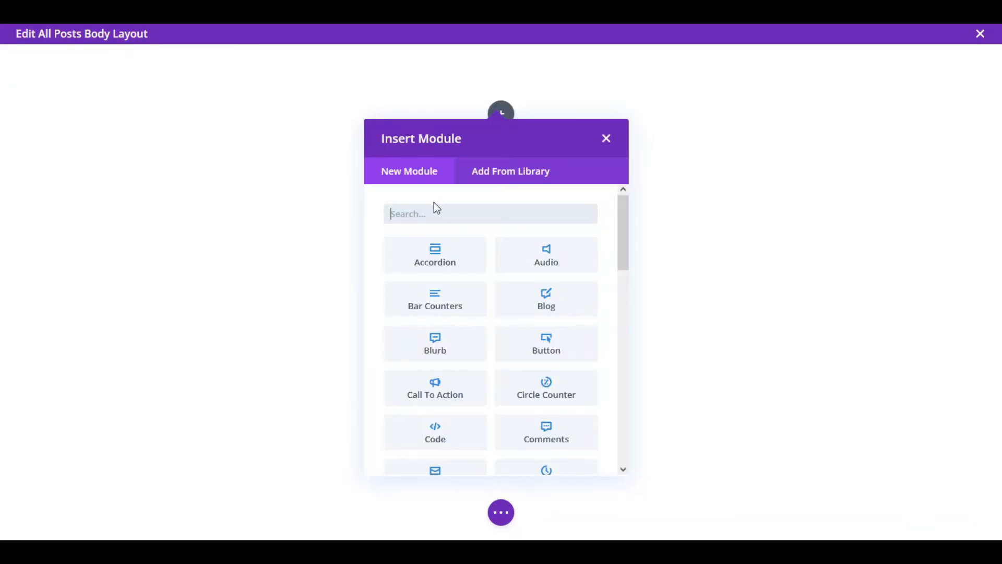
# Add a Text module to the row and set its body to the dynamic Post/Archive Title
pyautogui.write('x')
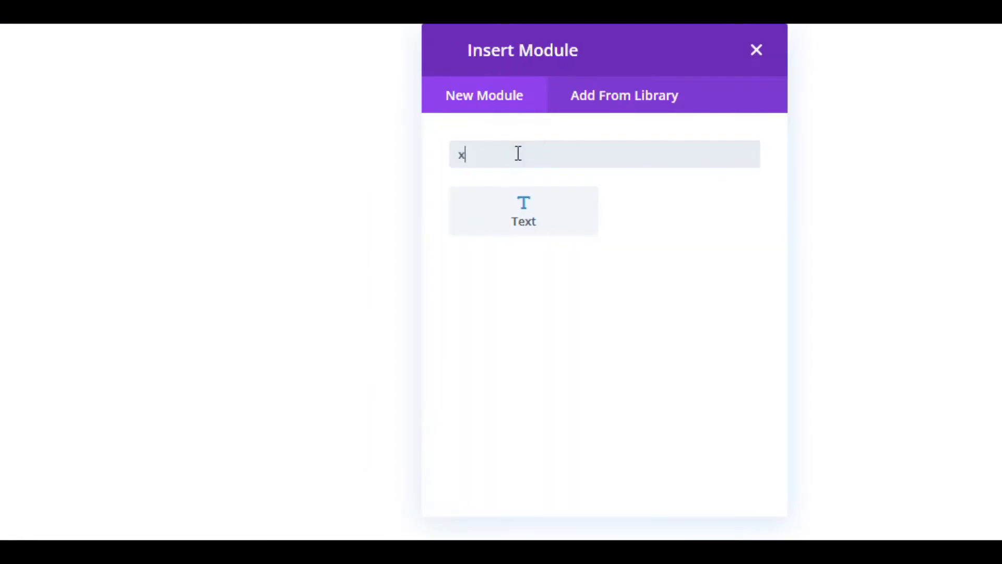
pyautogui.click(522, 216)
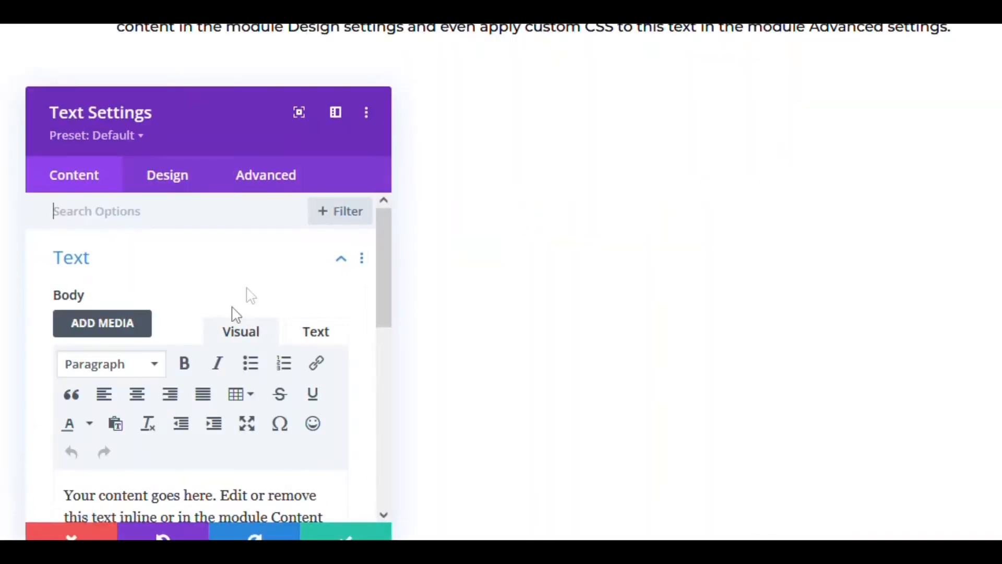
pyautogui.scroll(-4, 234, 314)
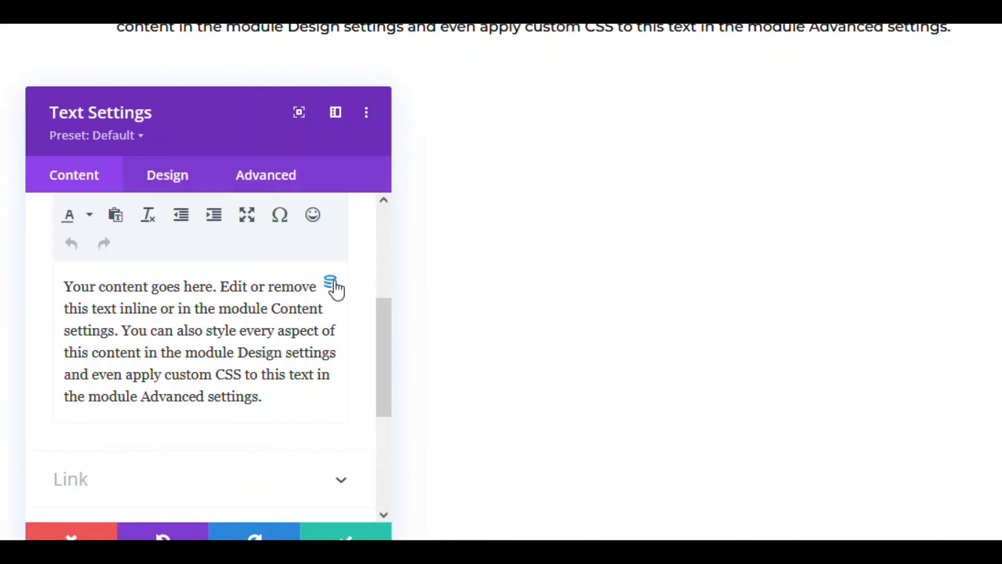
pyautogui.click(330, 285)
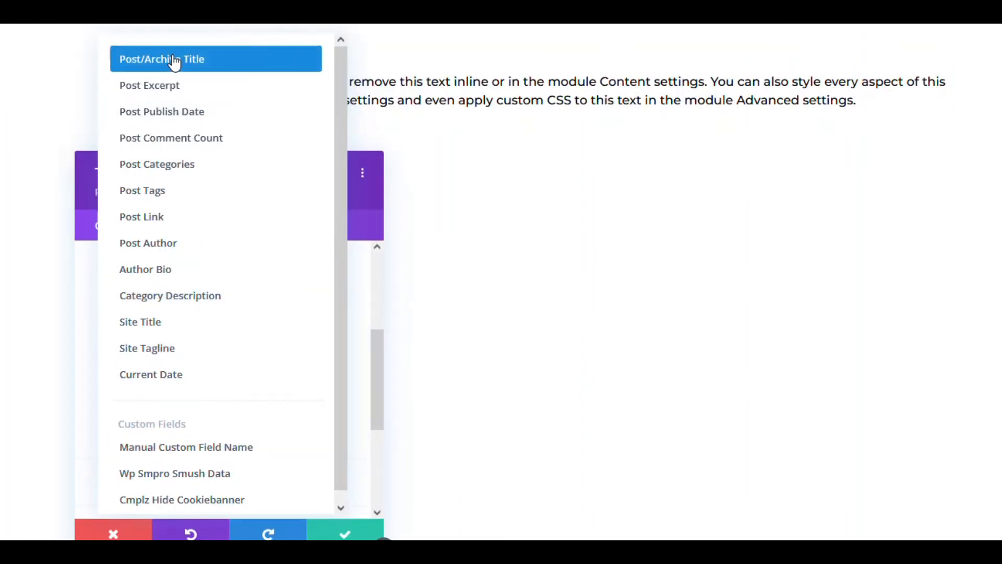
pyautogui.click(174, 62)
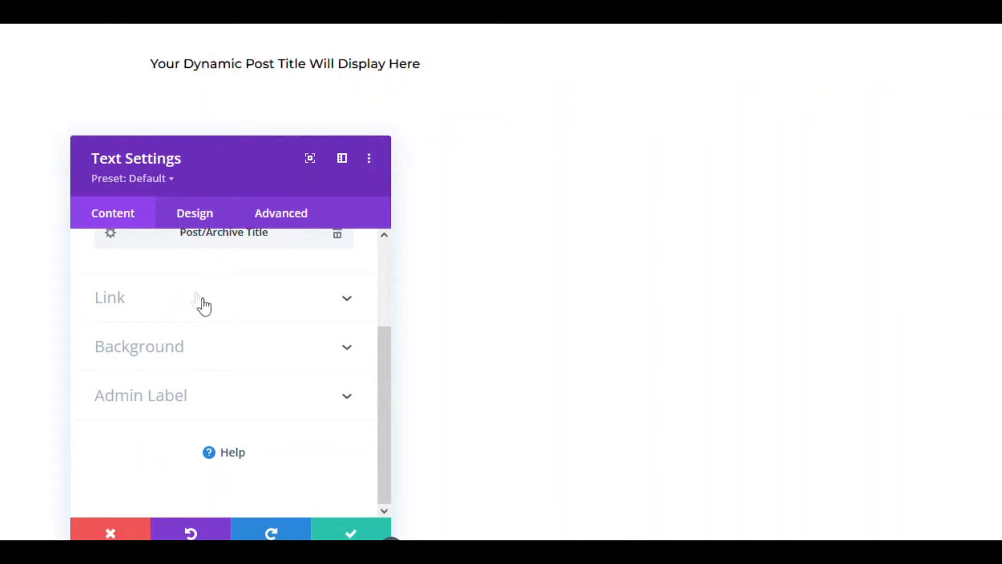
# Wrap the dynamic post title in heading tags, with <h1> before it and </h1> after it
pyautogui.scroll(5, 198, 299)
pyautogui.click(111, 350)
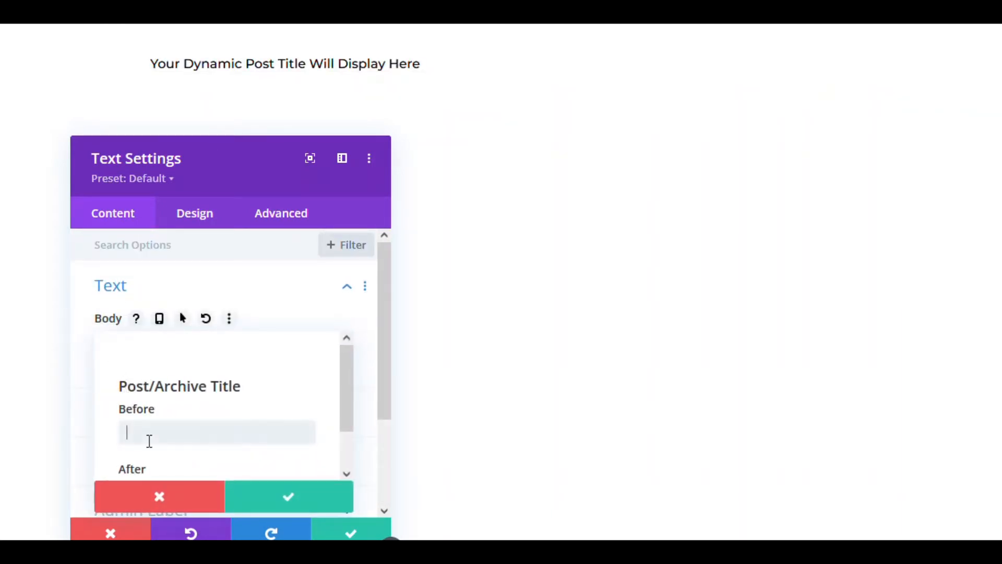
pyautogui.write('<')
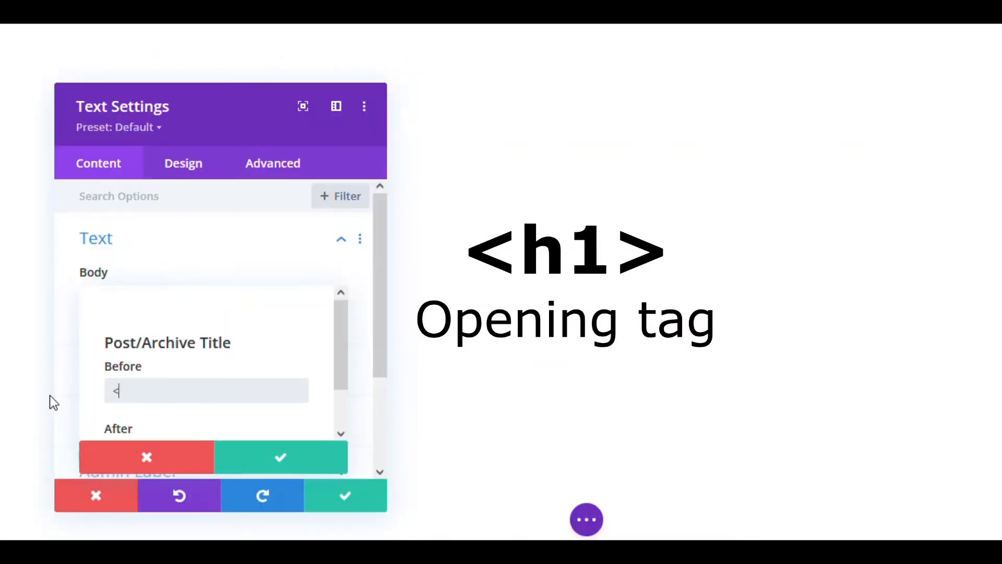
pyautogui.write('h1>')
pyautogui.scroll(-1, 127, 348)
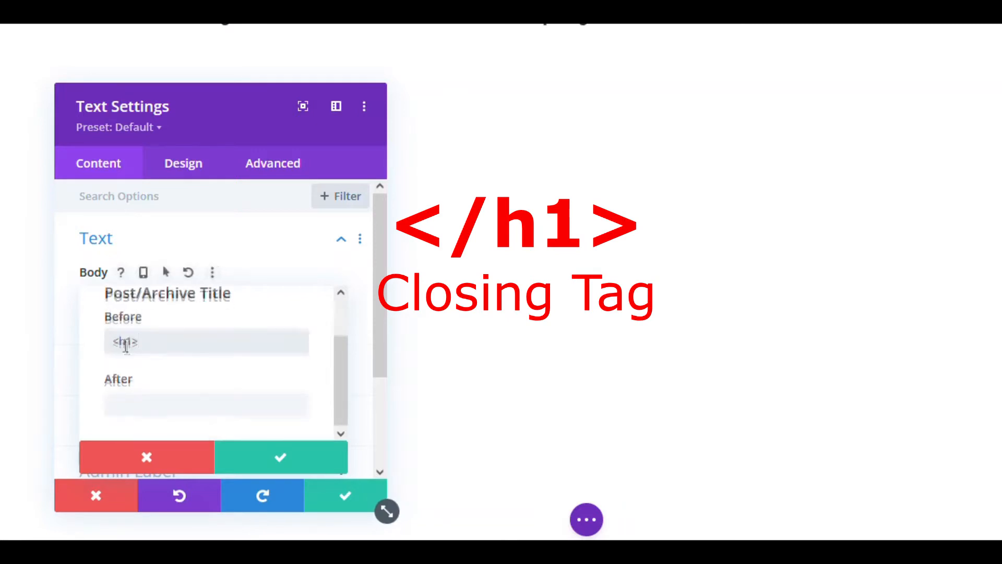
pyautogui.click(123, 407)
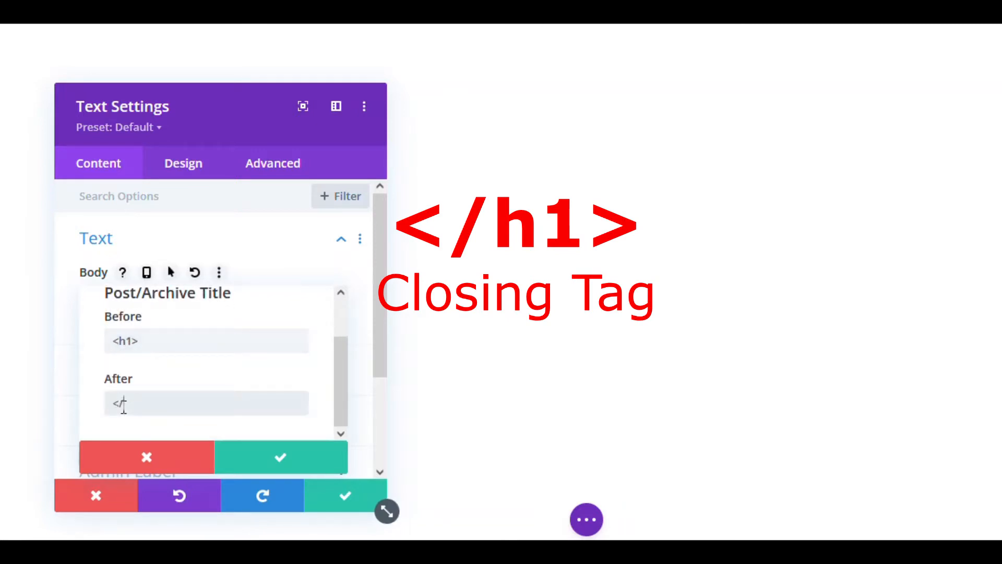
pyautogui.write('</h1')
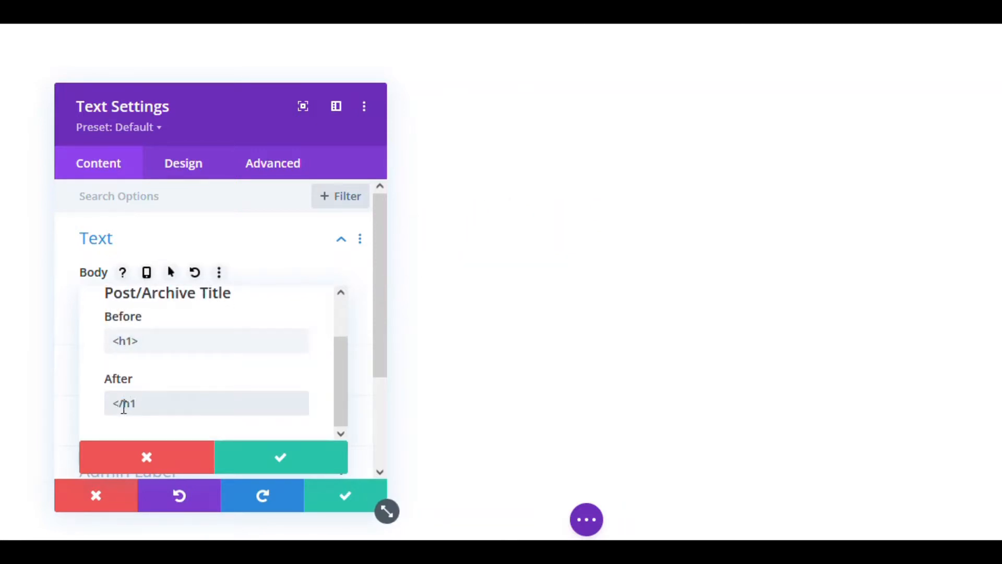
pyautogui.write('>')
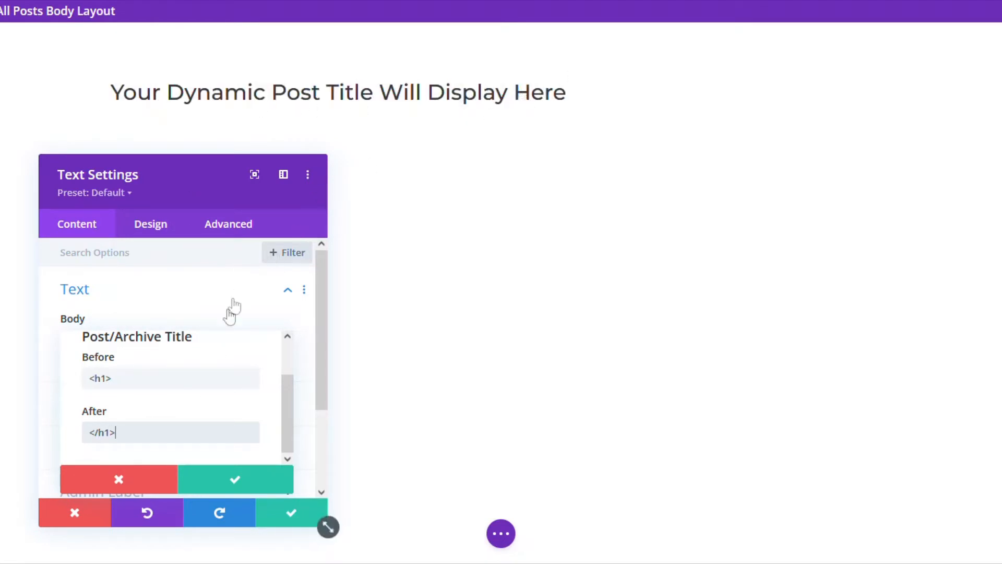
# Center the text alignment of the post title module and save its settings
pyautogui.click(144, 230)
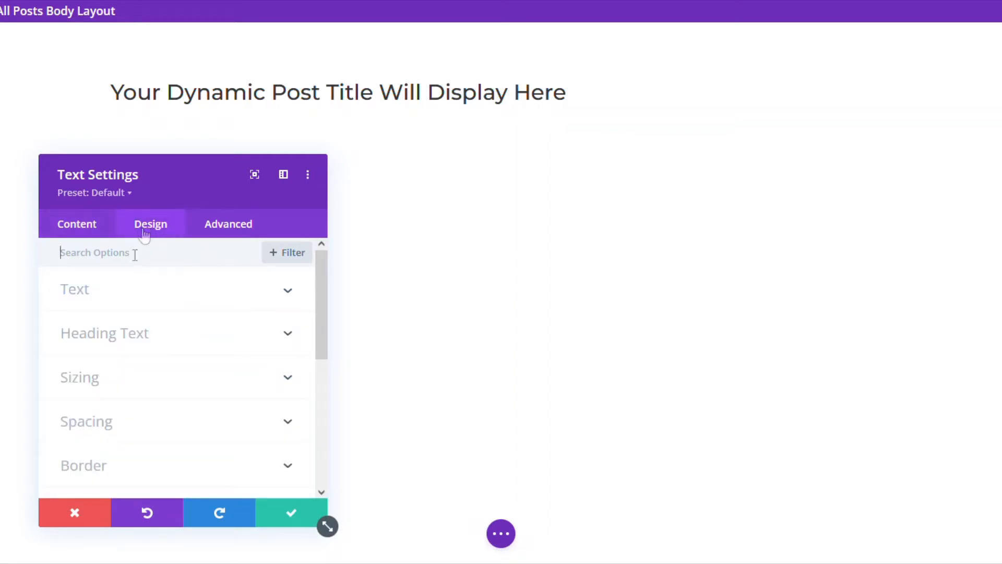
pyautogui.click(96, 290)
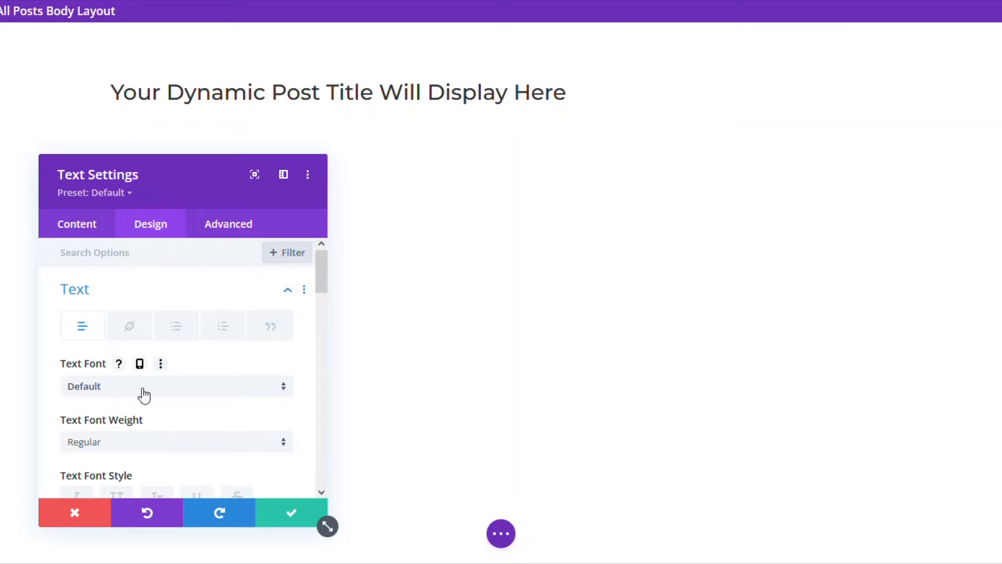
pyautogui.scroll(-6, 145, 395)
pyautogui.scroll(-5, 144, 395)
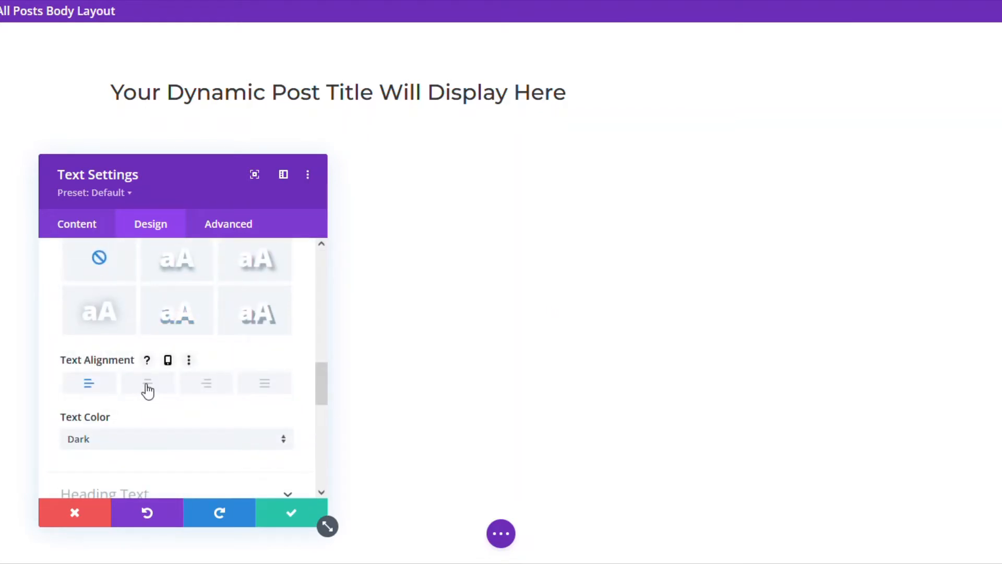
pyautogui.click(147, 387)
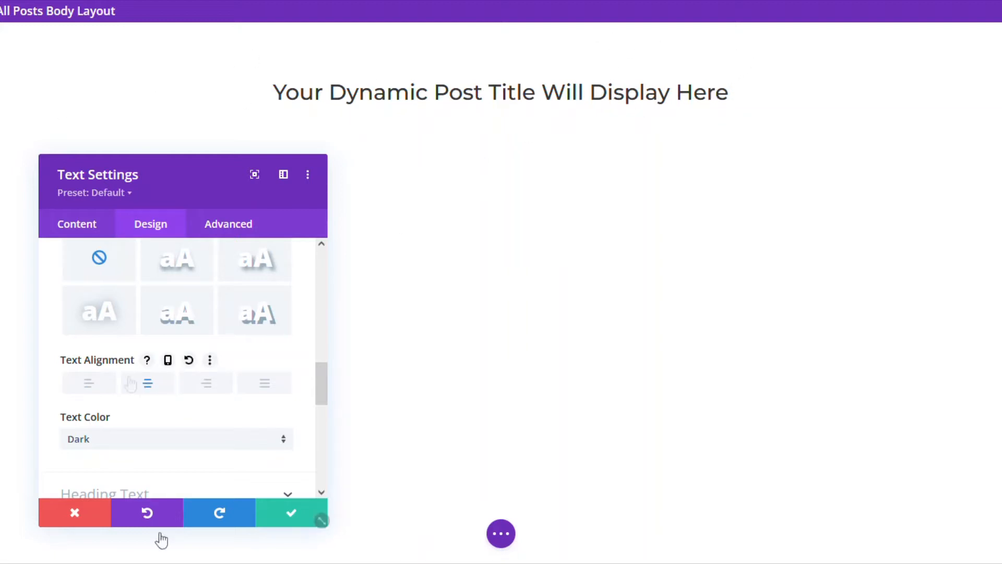
pyautogui.click(292, 516)
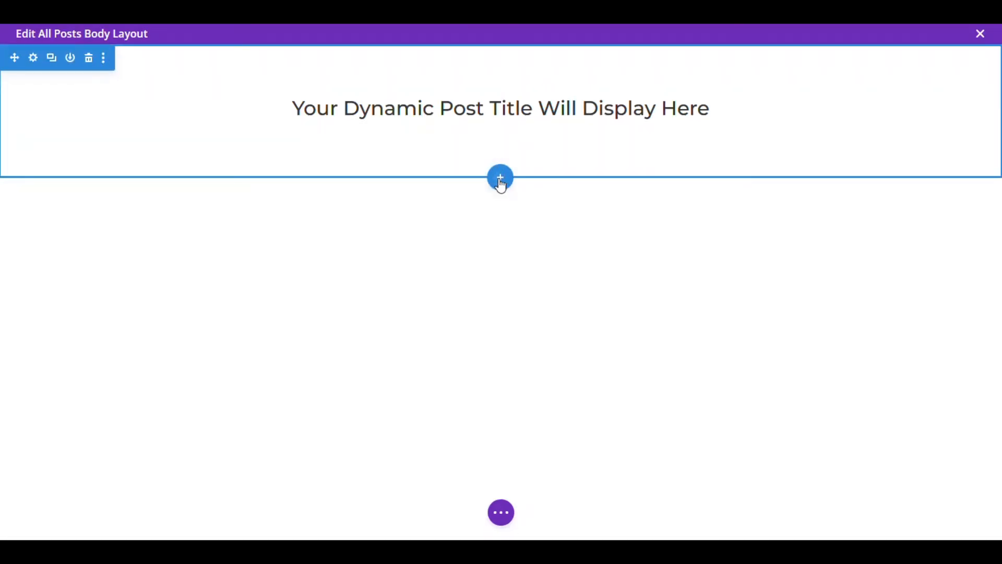
# Add a regular section below the title with a two-column row of two-thirds and one-third width
pyautogui.click(501, 179)
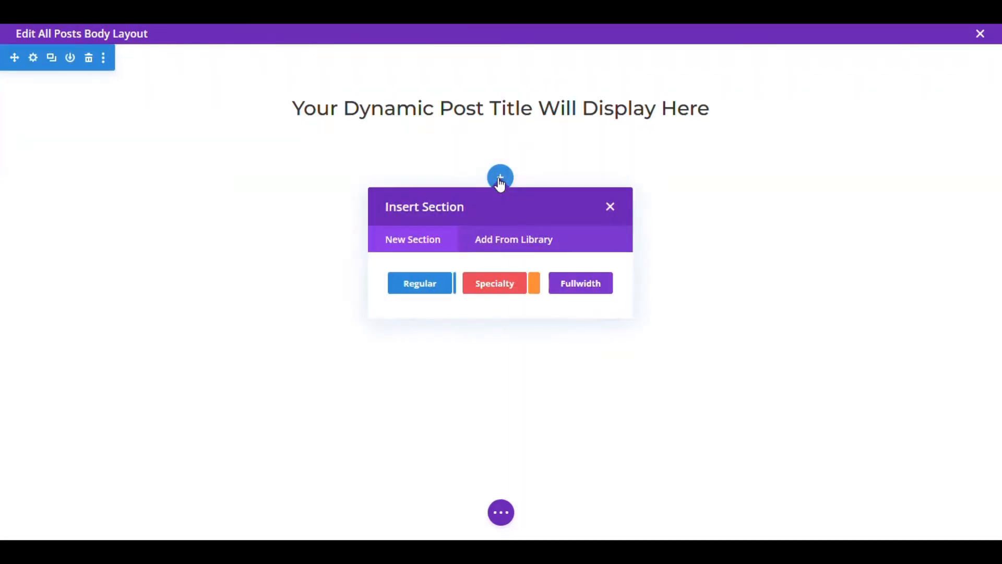
pyautogui.click(421, 286)
pyautogui.scroll(-2, 470, 398)
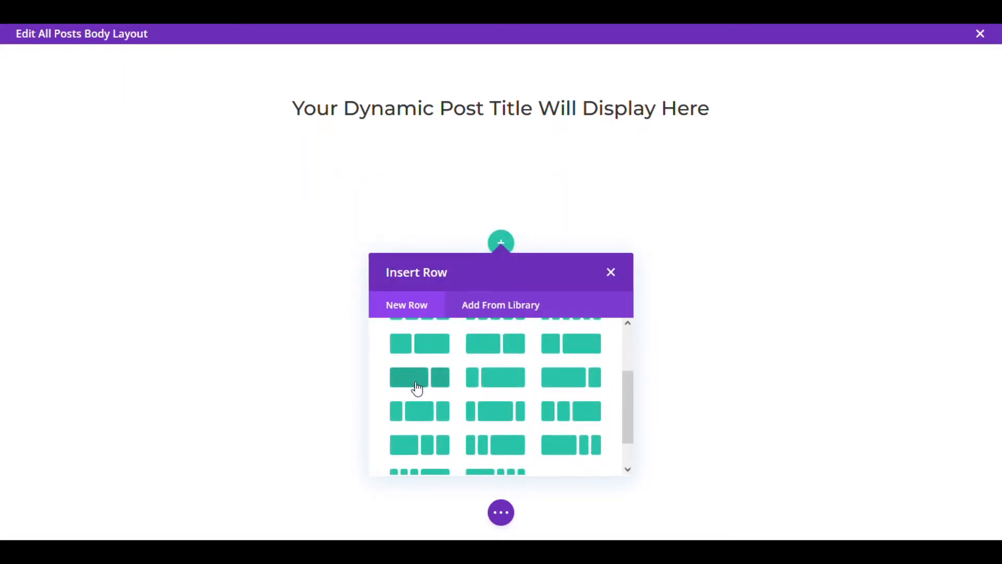
pyautogui.click(413, 383)
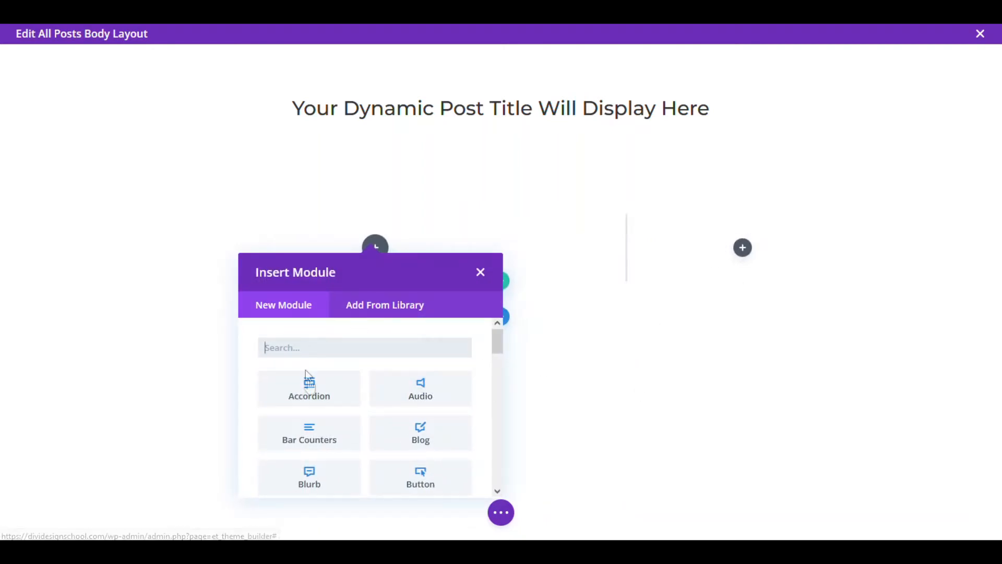
# Insert a Post Content module in the wider column of the new row
pyautogui.scroll(-7, 340, 408)
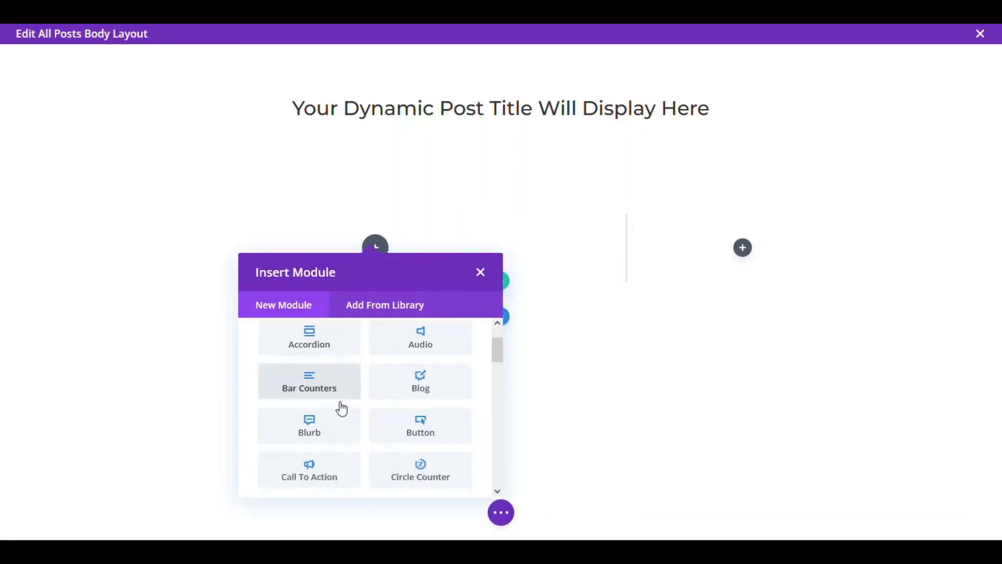
pyautogui.scroll(-5, 340, 407)
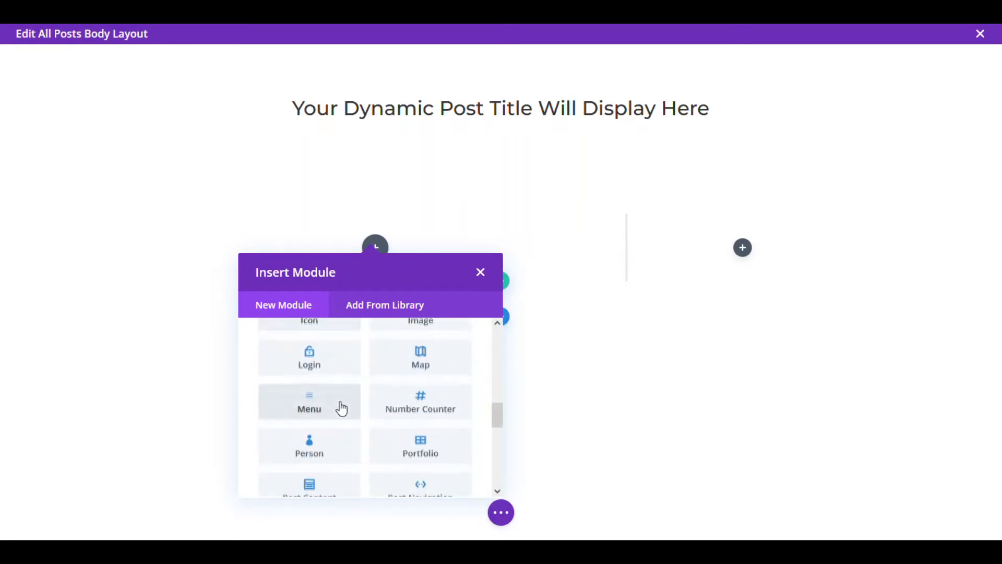
pyautogui.click(315, 355)
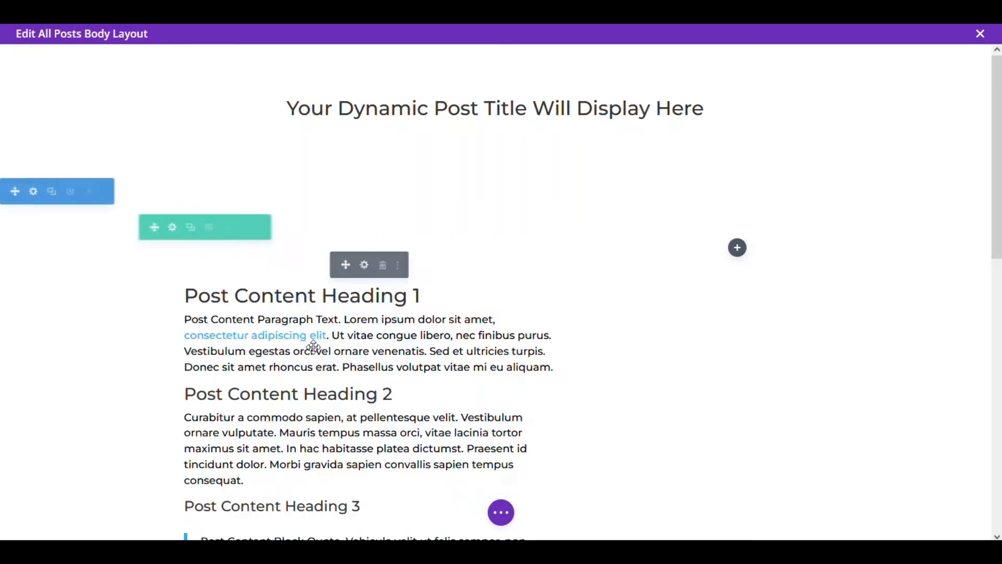
# Insert an Image module below the post content in the wider column
pyautogui.scroll(-6, 376, 326)
pyautogui.scroll(-7, 376, 326)
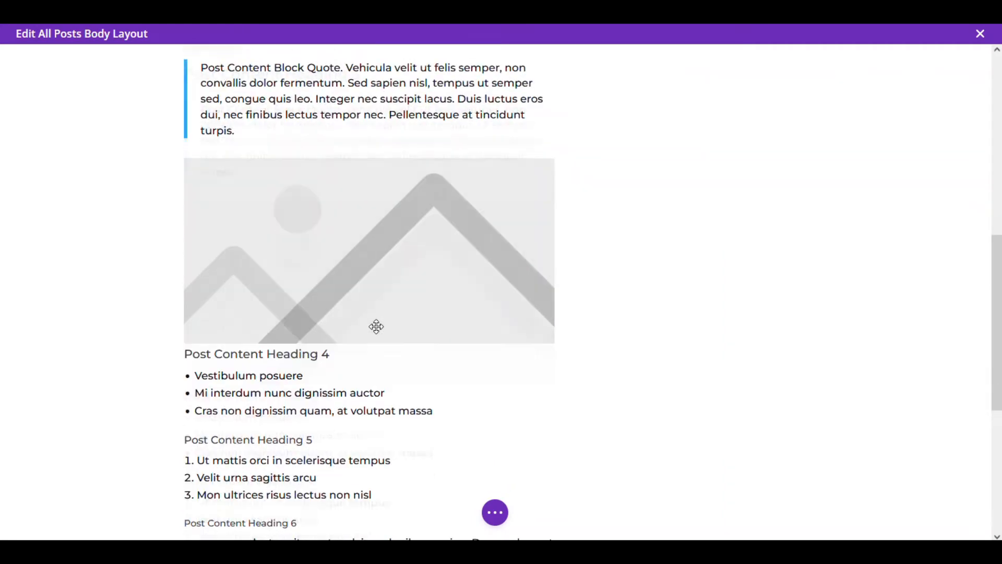
pyautogui.scroll(-2, 376, 326)
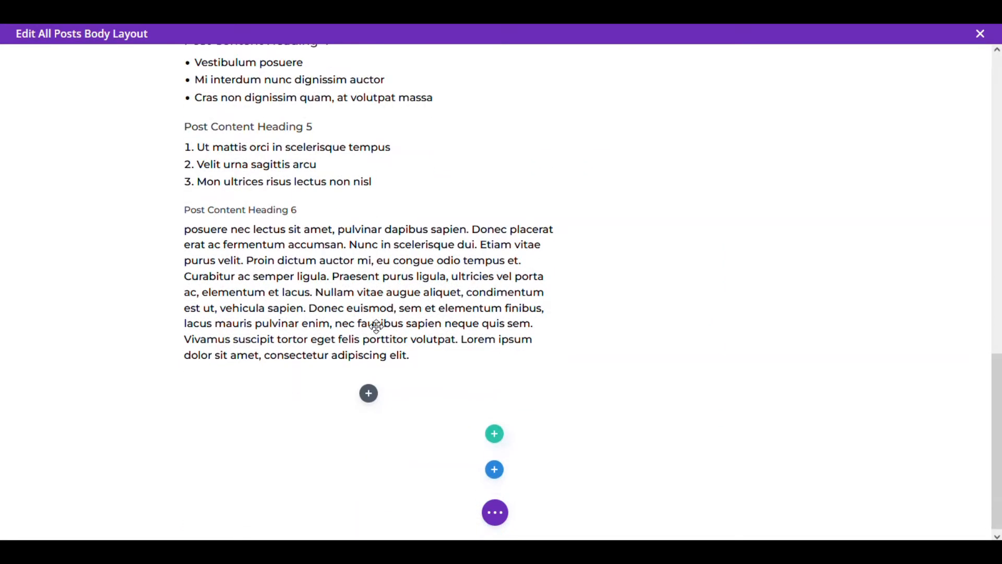
pyautogui.click(369, 395)
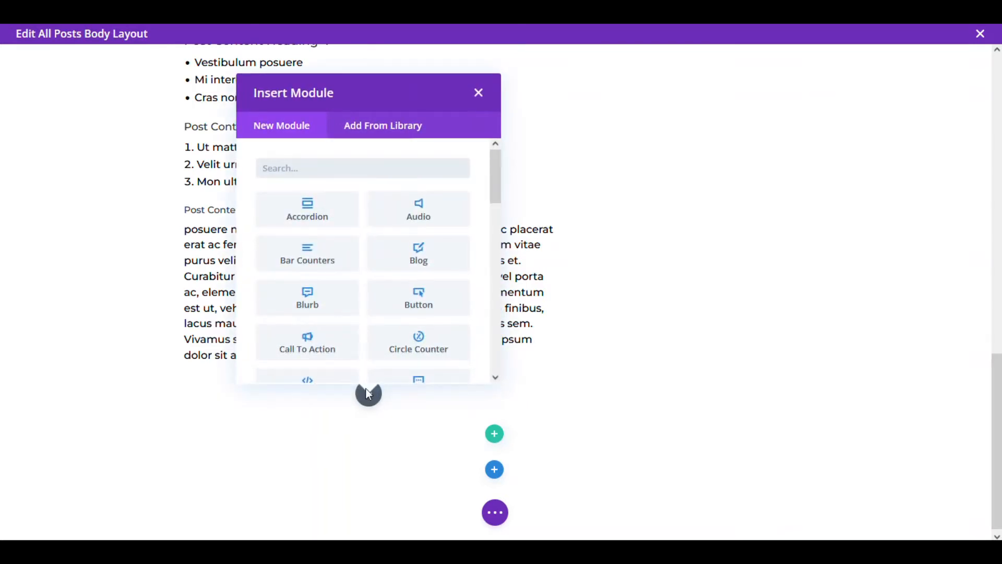
pyautogui.write('ima')
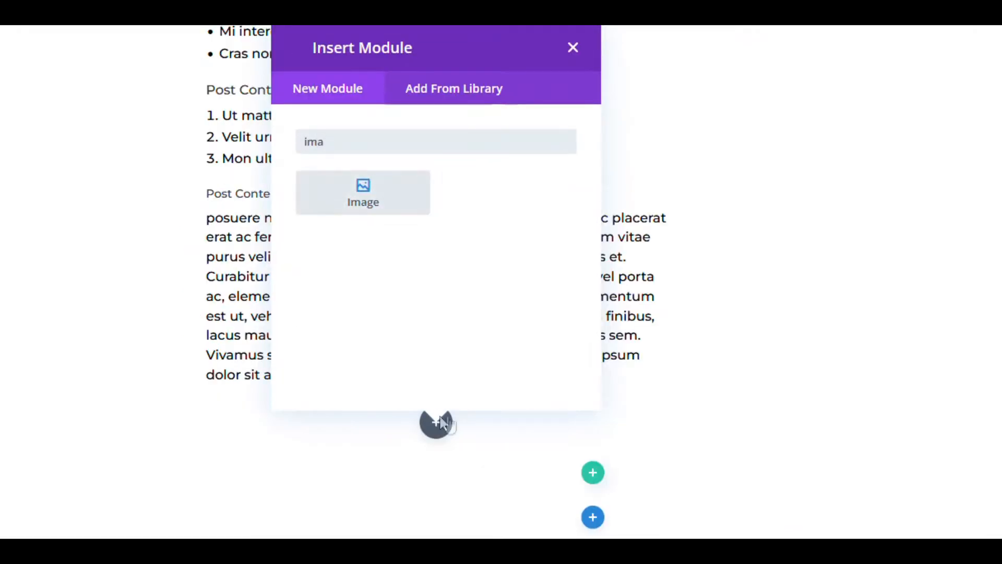
pyautogui.click(379, 202)
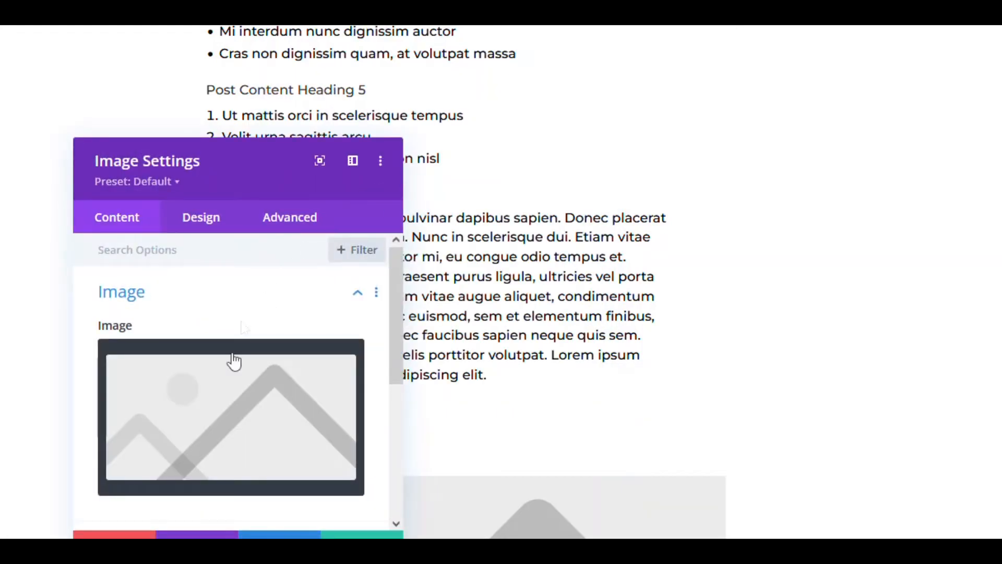
# Set the module's image to the dynamic Featured Image, save it, and move the module above the post content
pyautogui.scroll(-2, 242, 329)
pyautogui.click(315, 272)
pyautogui.click(348, 260)
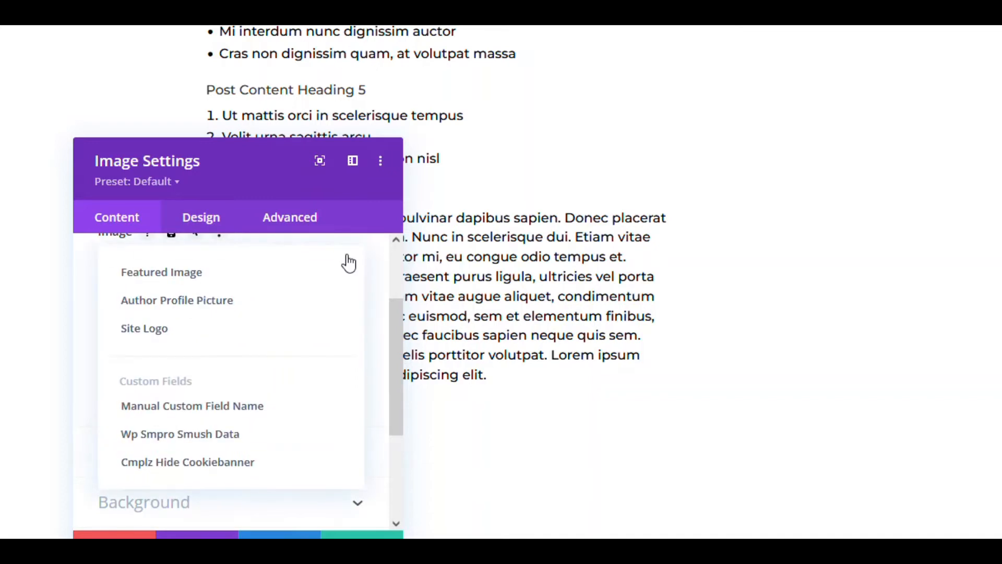
pyautogui.click(174, 271)
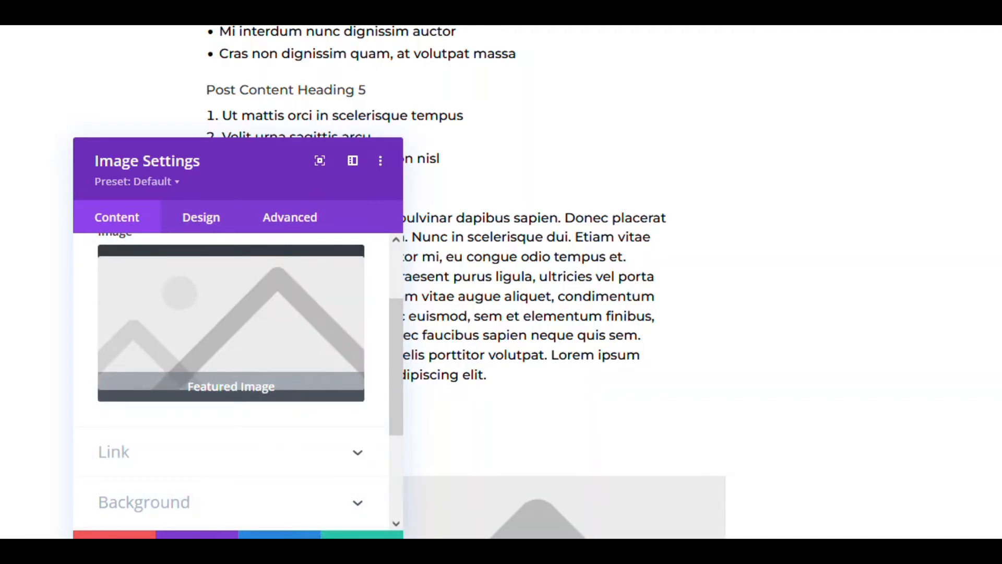
pyautogui.click(364, 536)
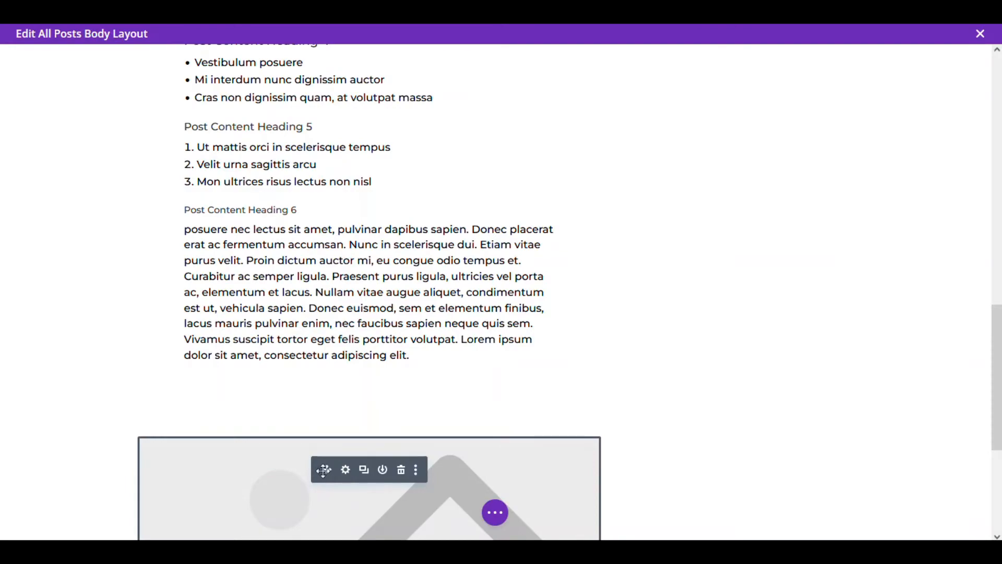
pyautogui.moveTo(328, 471); pyautogui.dragTo(292, 169)
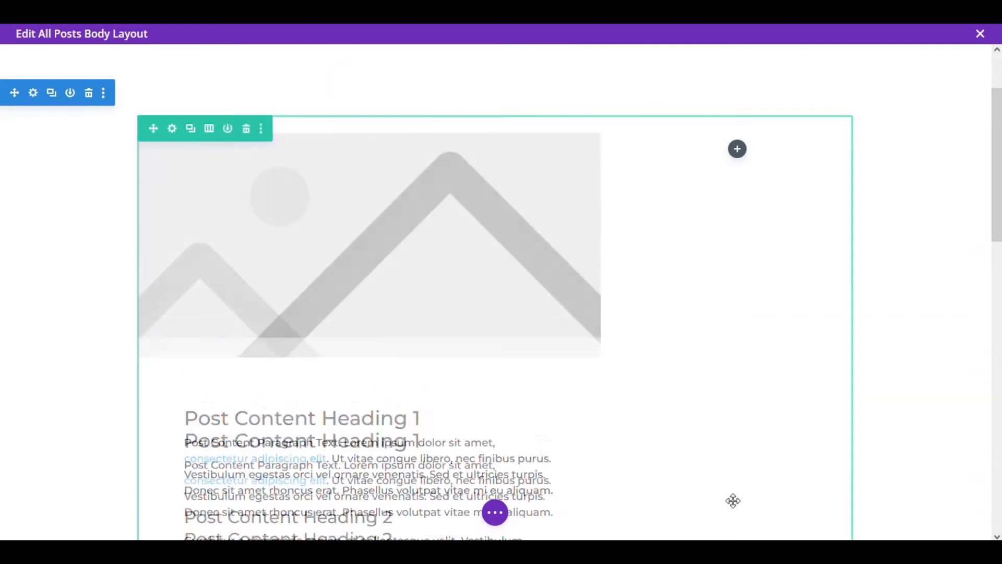
# Insert a Sidebar module in the narrower, empty column beside the featured image
pyautogui.scroll(-2, 532, 408)
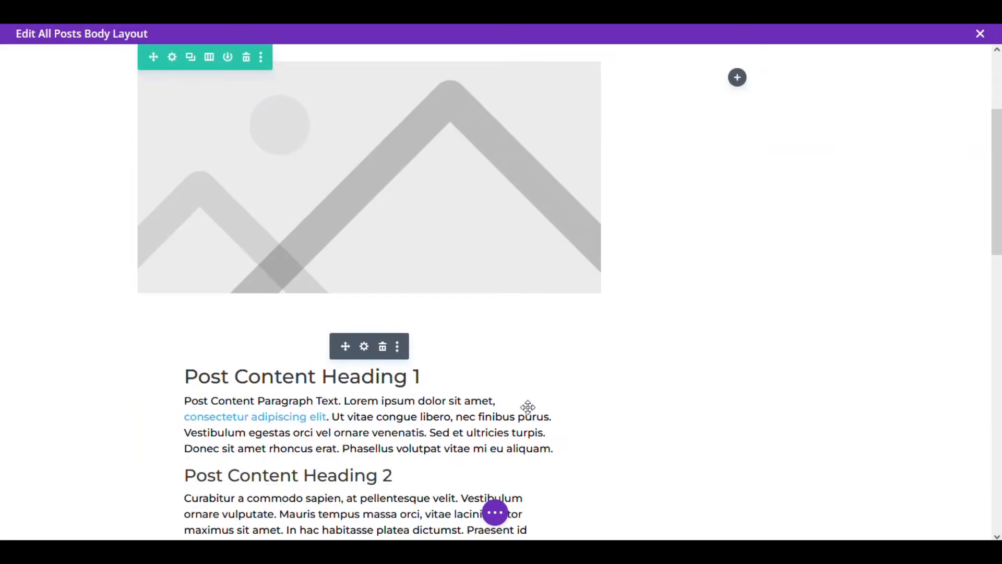
pyautogui.click(740, 82)
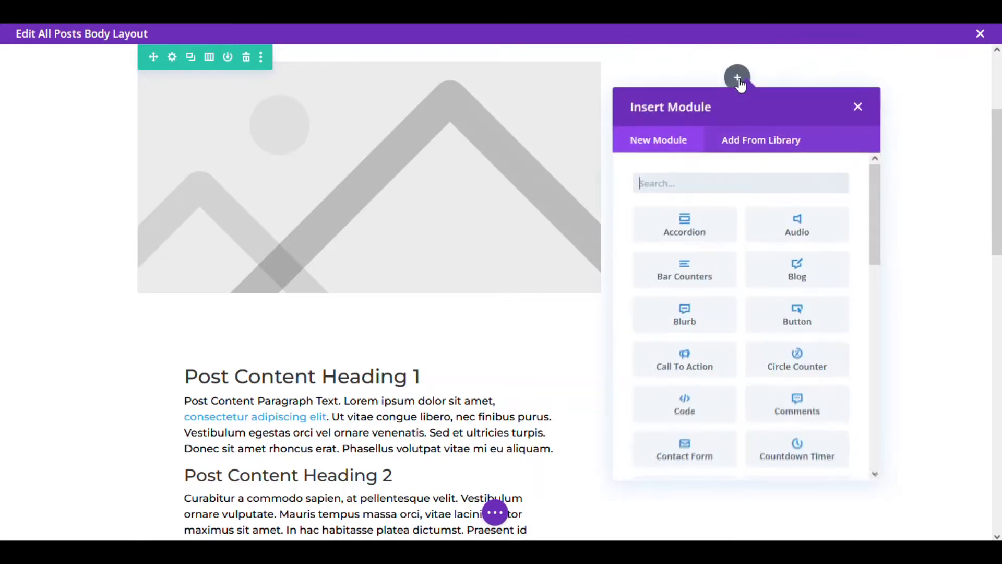
pyautogui.scroll(-7, 830, 356)
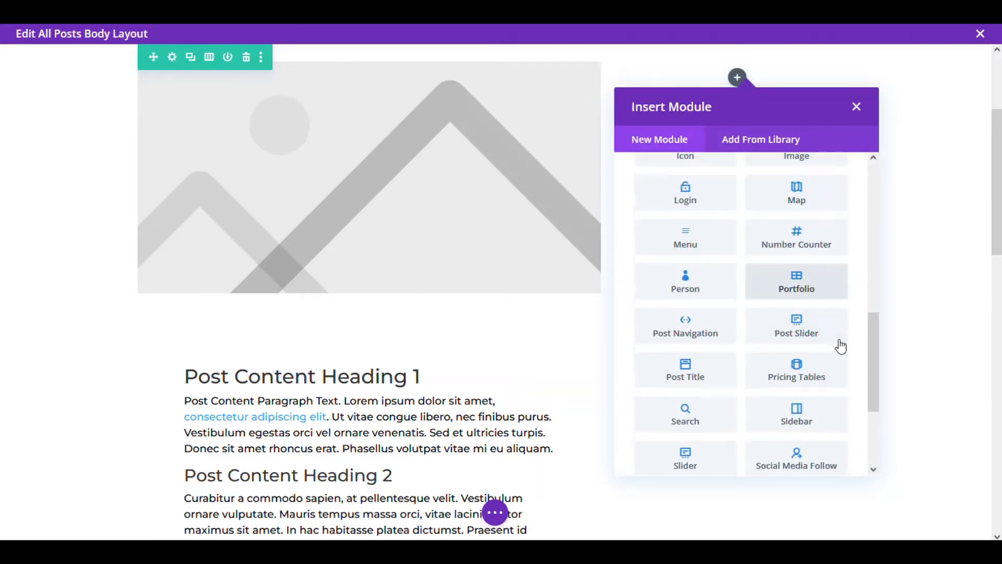
pyautogui.scroll(-3, 830, 349)
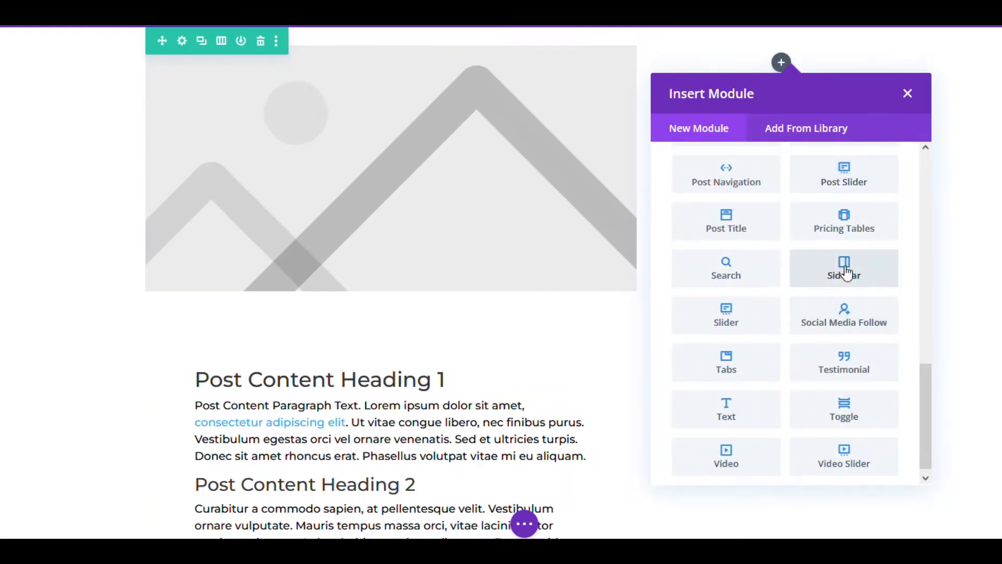
pyautogui.click(846, 273)
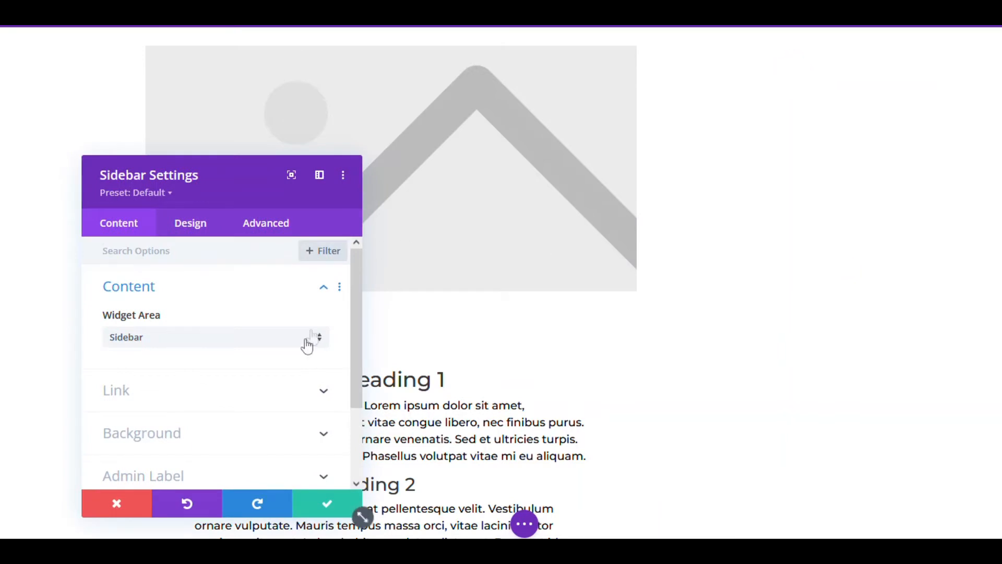
# Set the sidebar module's layout alignment to Right and toggle its border separator option
pyautogui.click(191, 226)
pyautogui.click(179, 295)
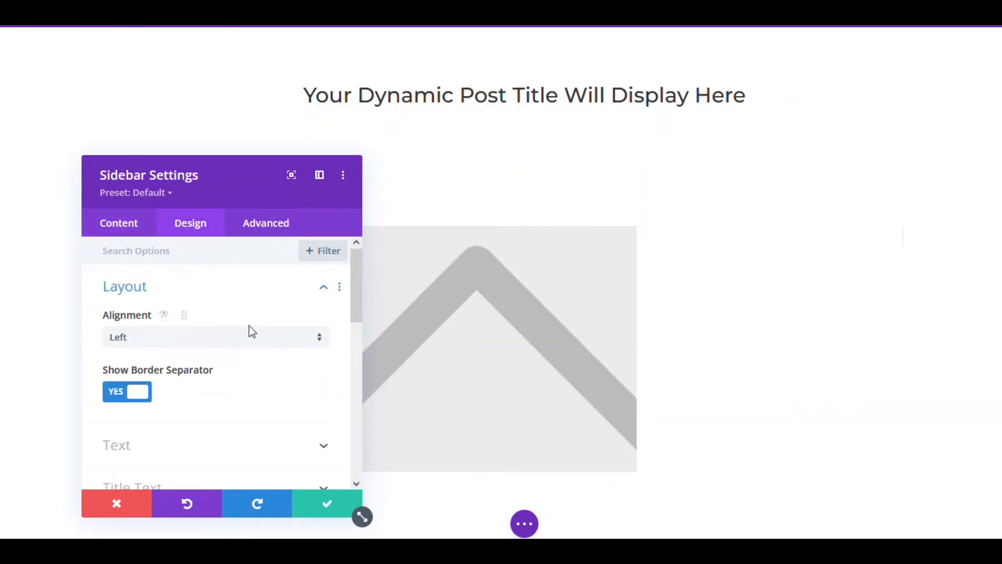
pyautogui.click(191, 339)
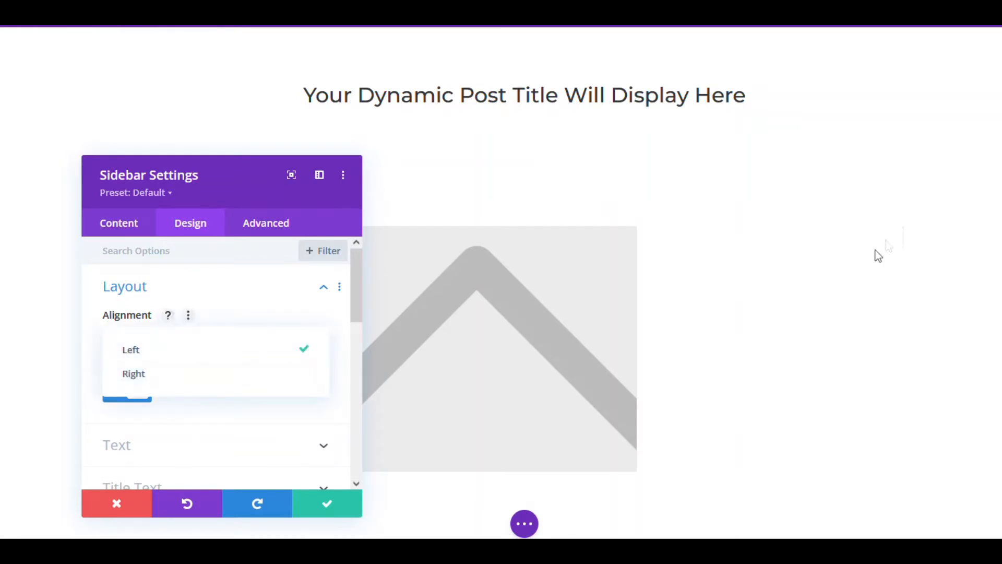
pyautogui.click(201, 376)
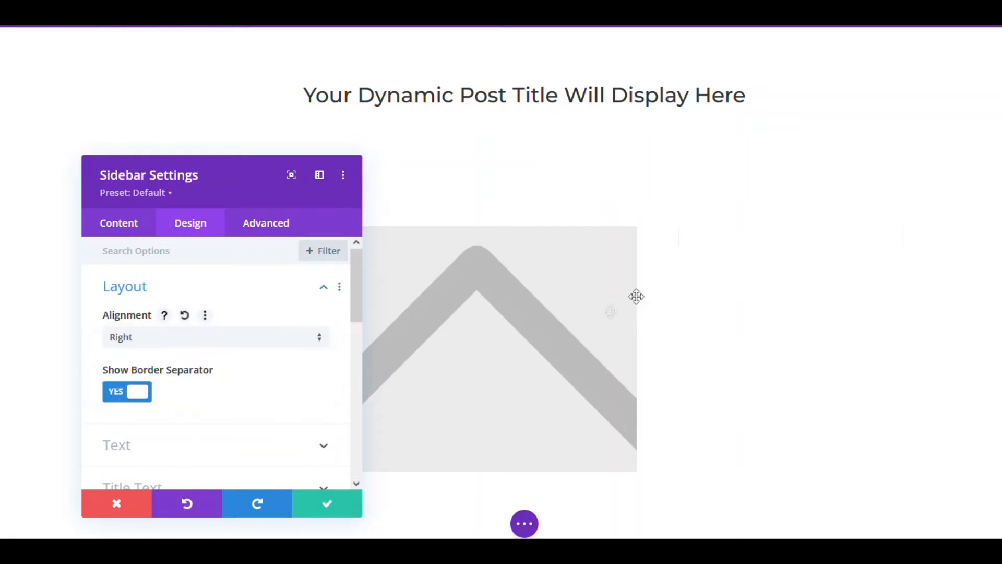
pyautogui.click(140, 393)
pyautogui.click(143, 395)
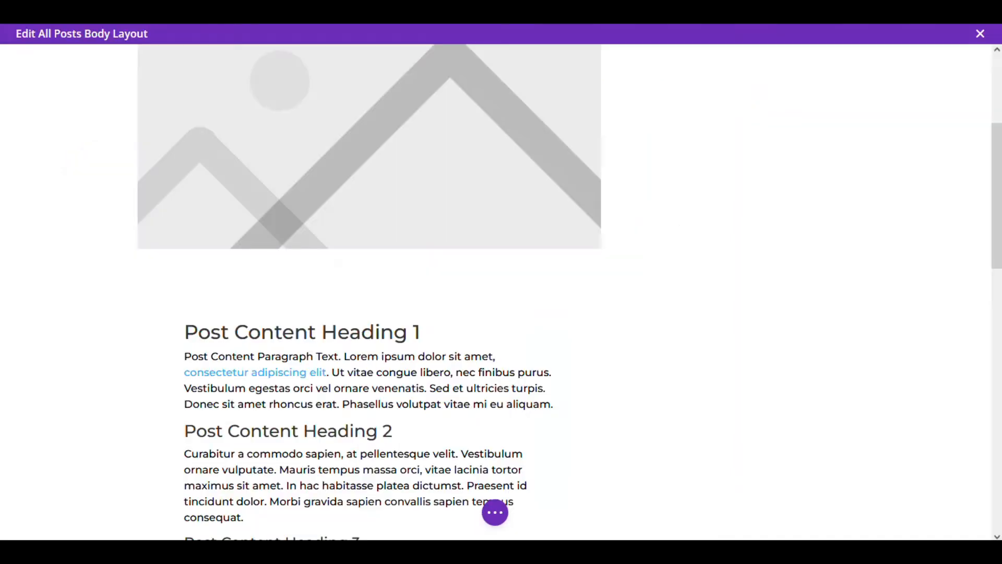
# Open the Post Content module's design settings, examine which content elements they style, and close the settings
pyautogui.moveTo(306, 352)
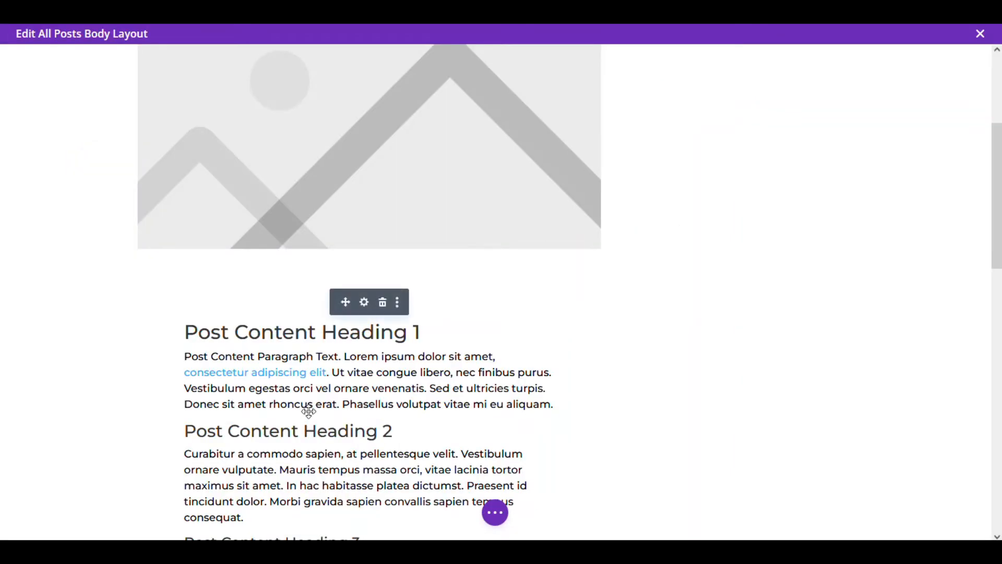
pyautogui.click(366, 301)
pyautogui.moveTo(211, 180); pyautogui.dragTo(687, 108)
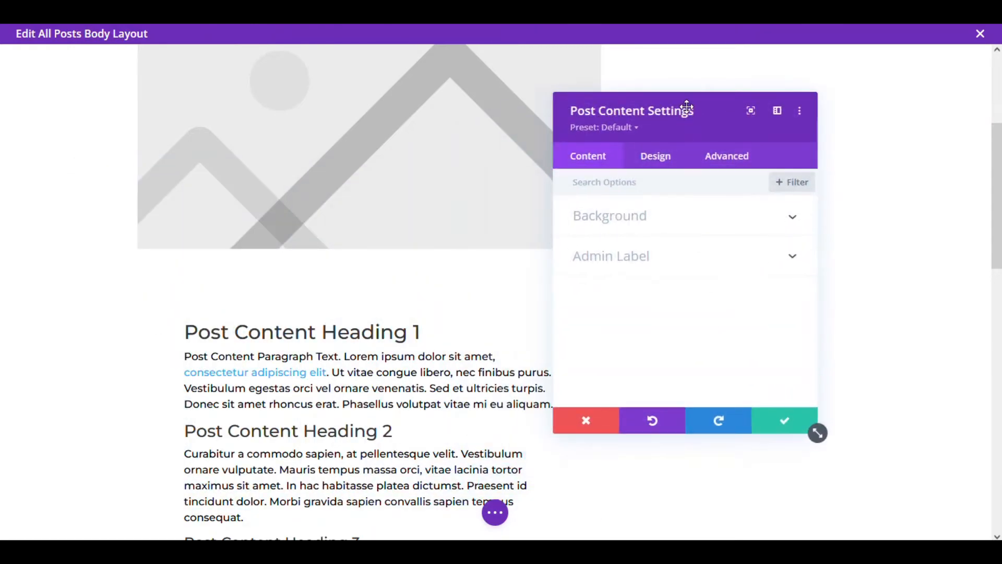
pyautogui.click(661, 160)
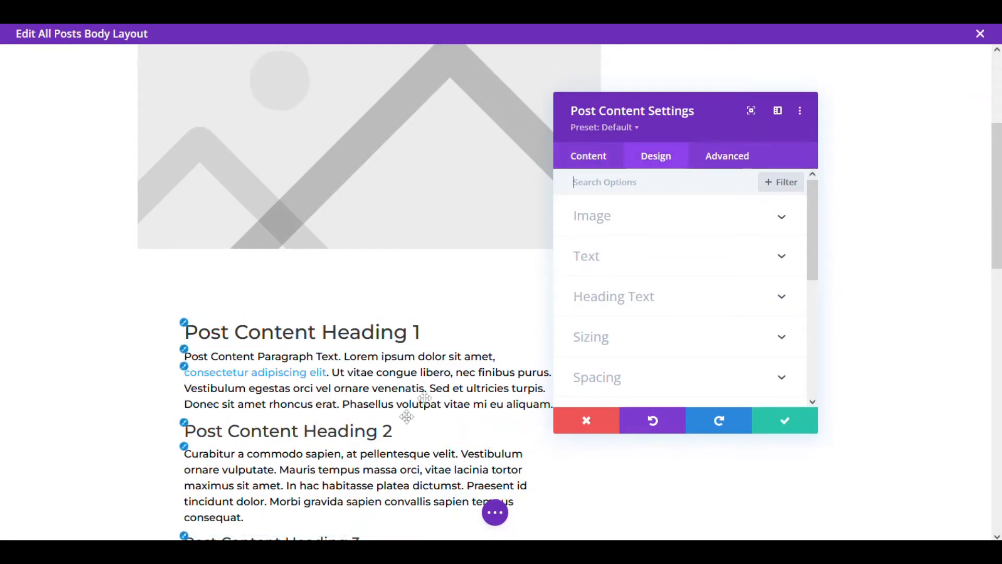
pyautogui.scroll(-10, 391, 385)
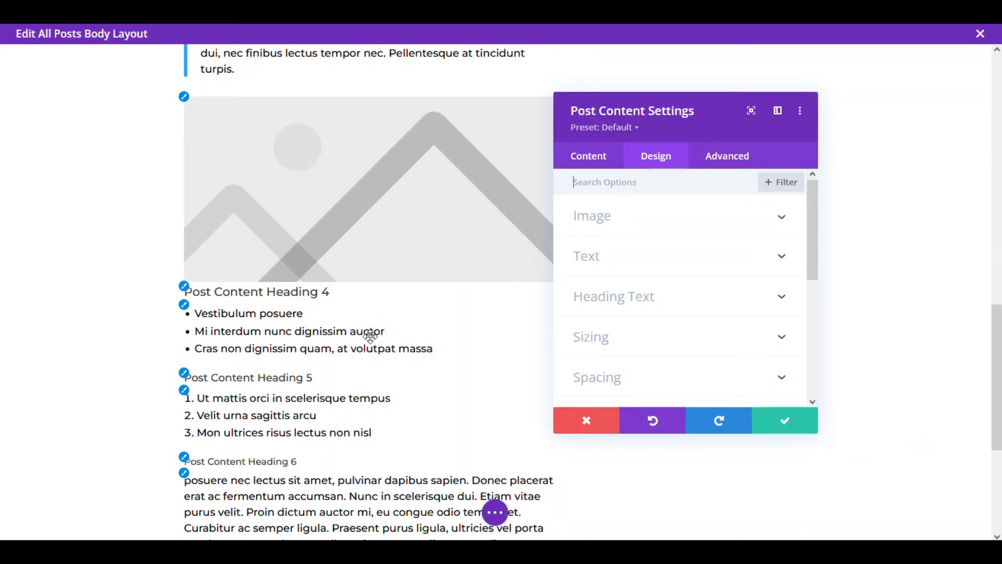
pyautogui.scroll(-3, 370, 334)
pyautogui.scroll(1, 370, 334)
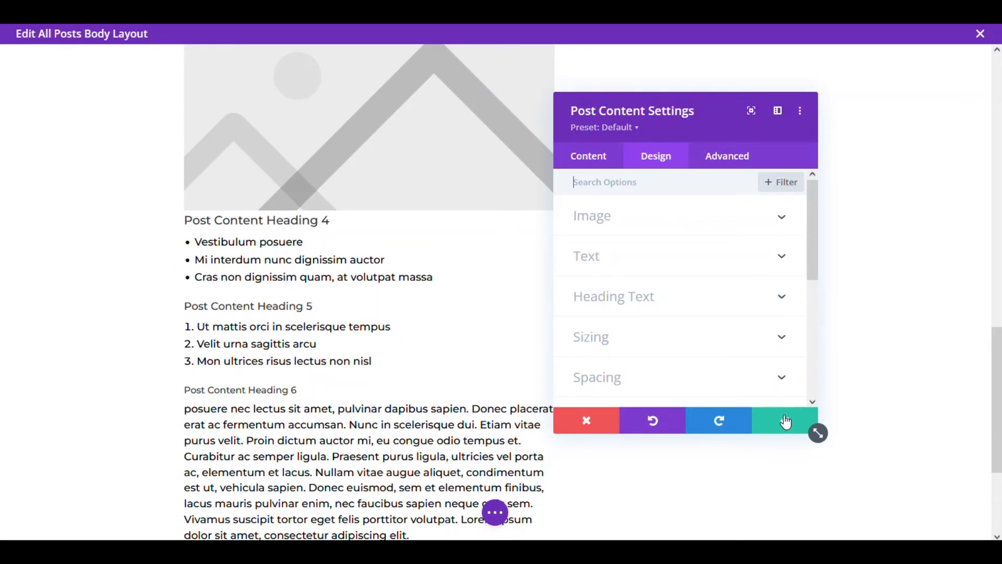
pyautogui.click(785, 422)
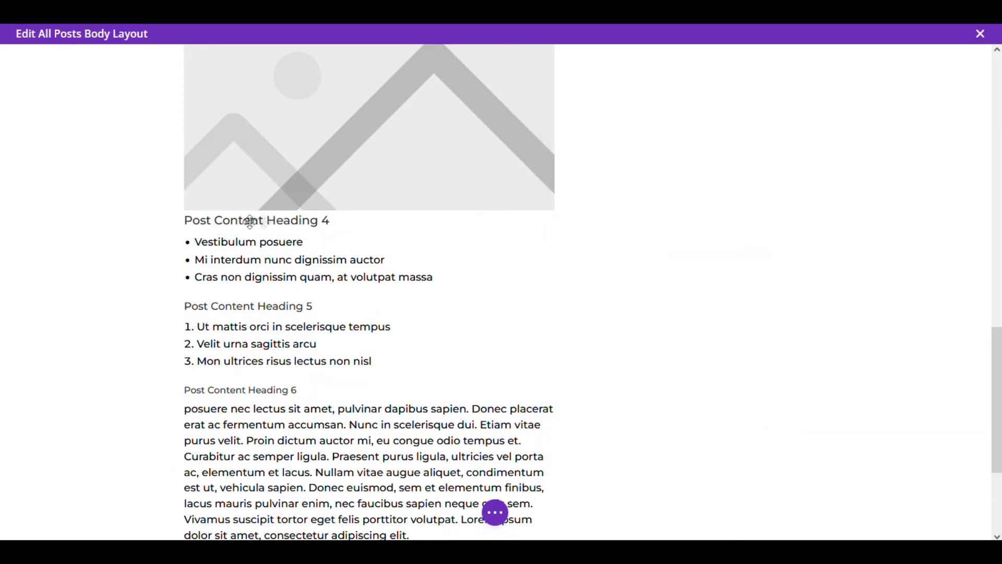
pyautogui.scroll(-3, 358, 241)
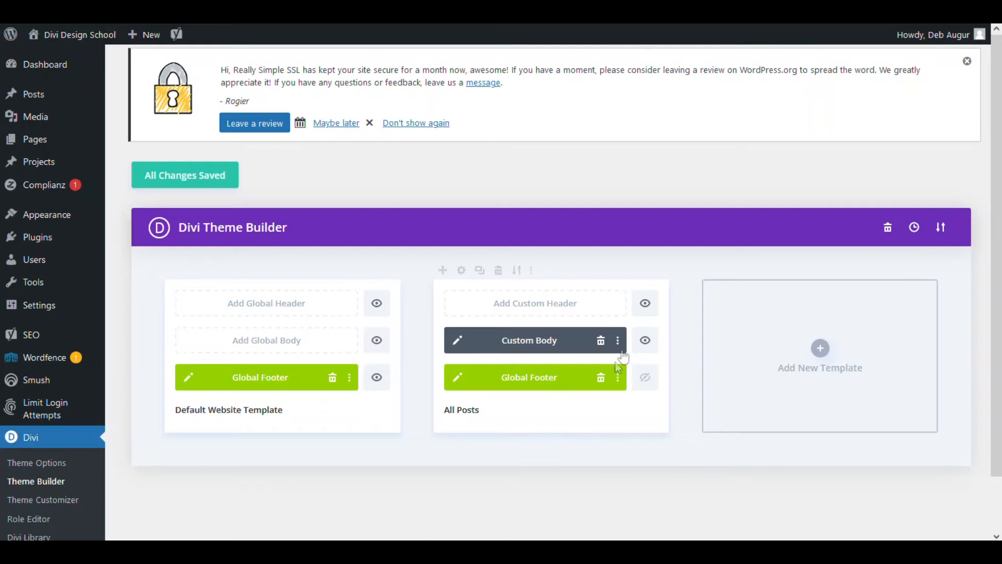
# Open the All Posts template's custom body layout and examine its related posts and comments sections
pyautogui.click(458, 342)
pyautogui.scroll(-10, 518, 259)
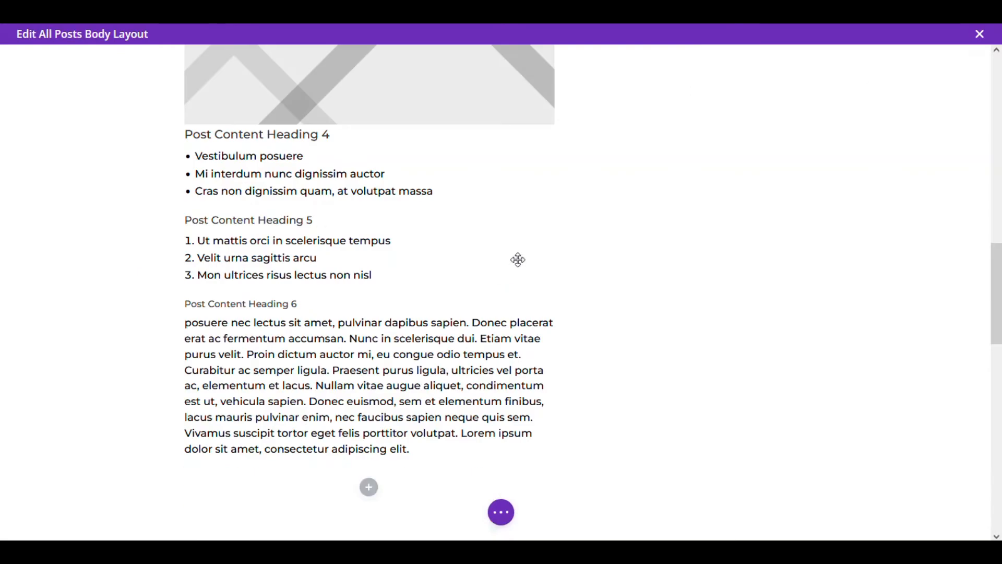
pyautogui.scroll(-10, 518, 259)
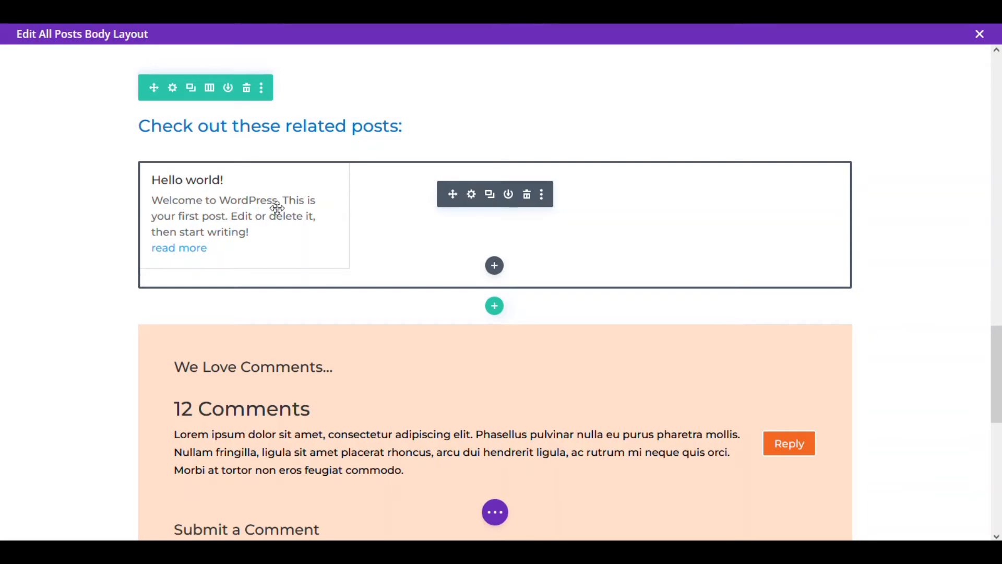
pyautogui.scroll(-1, 377, 216)
pyautogui.scroll(-2, 377, 216)
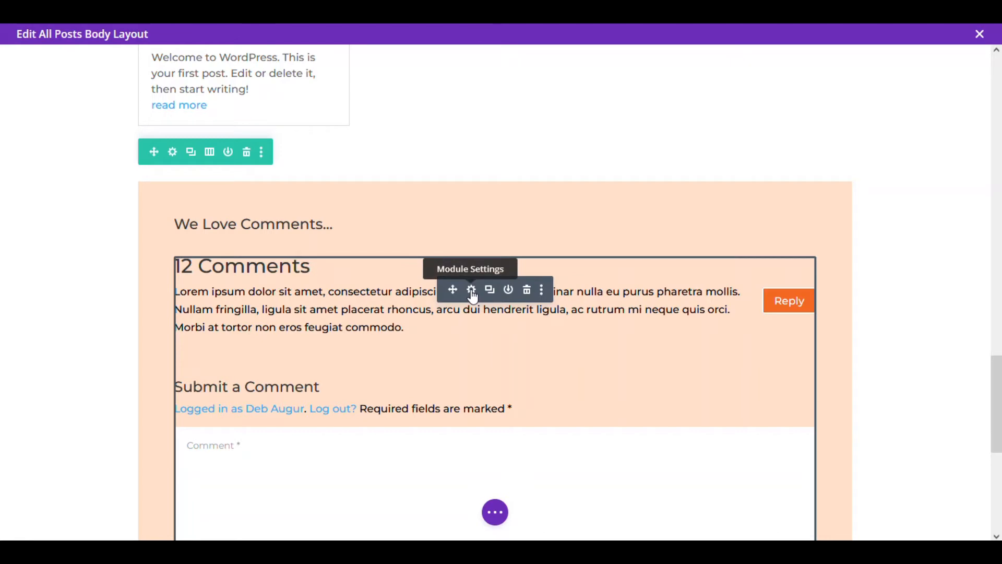
pyautogui.scroll(3, 524, 140)
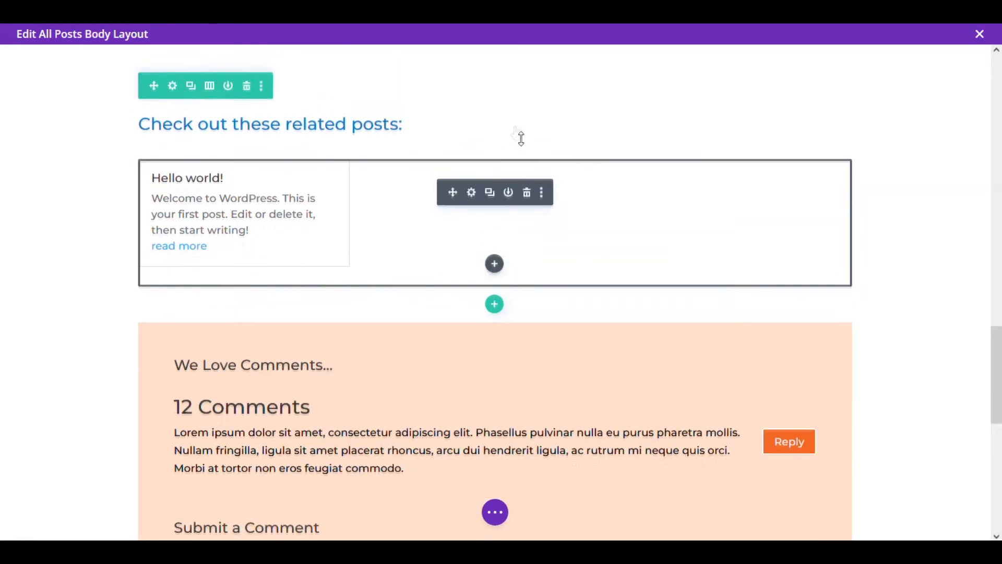
# Look up the Blog module among the available modules and examine the related posts module's post count and included categories
pyautogui.click(494, 267)
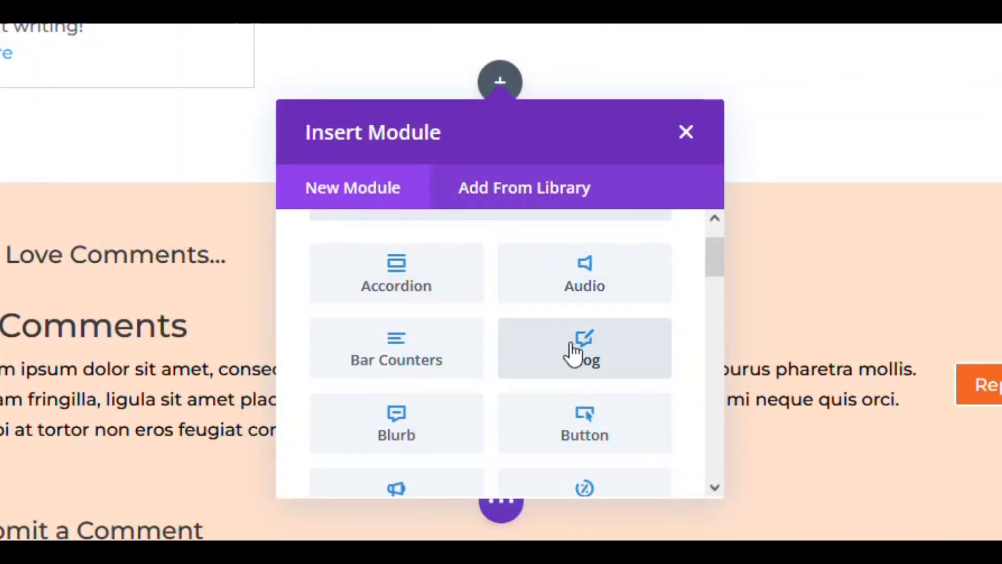
pyautogui.click(685, 133)
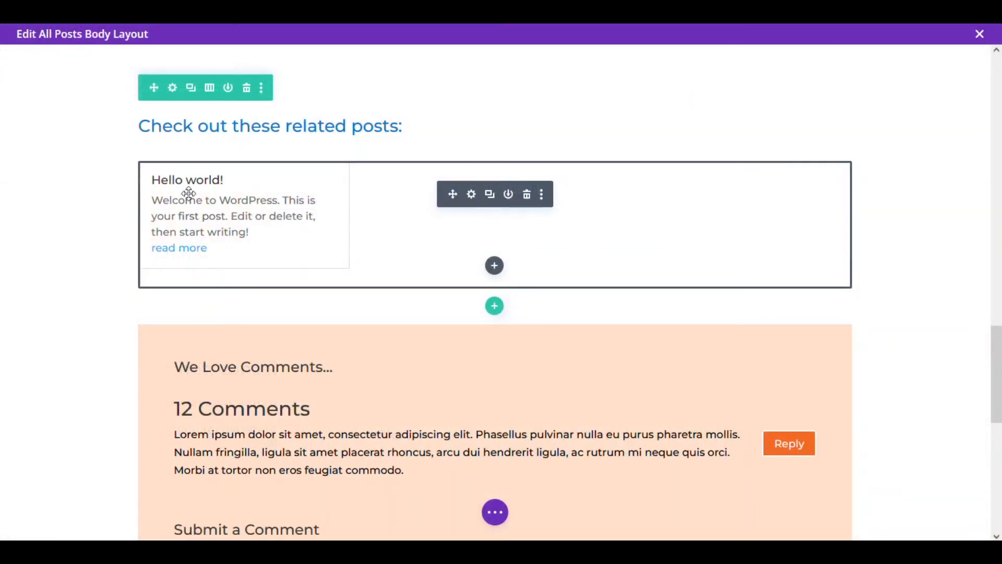
pyautogui.click(472, 194)
pyautogui.scroll(-2, 242, 310)
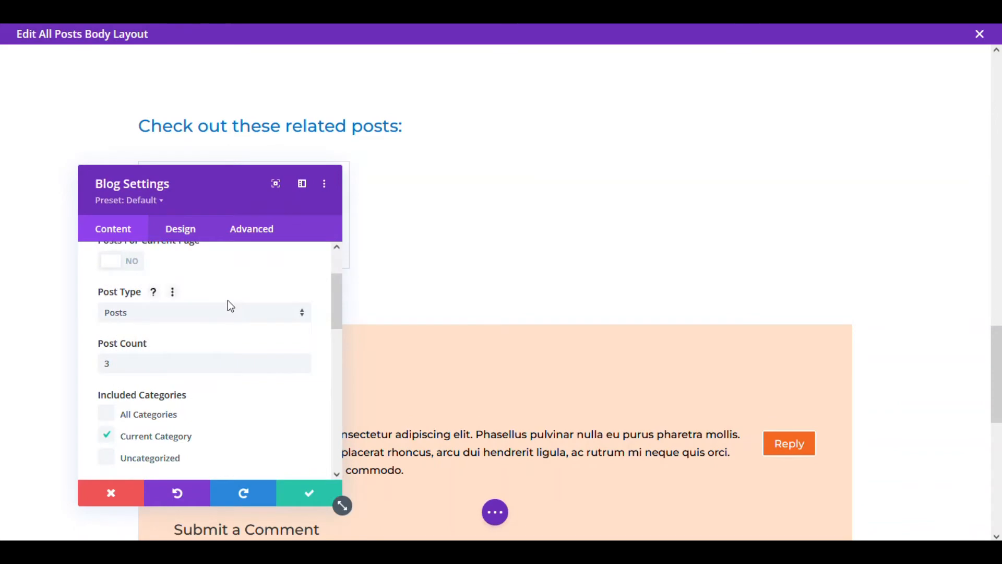
pyautogui.scroll(2, 230, 307)
pyautogui.moveTo(212, 188); pyautogui.dragTo(572, 80)
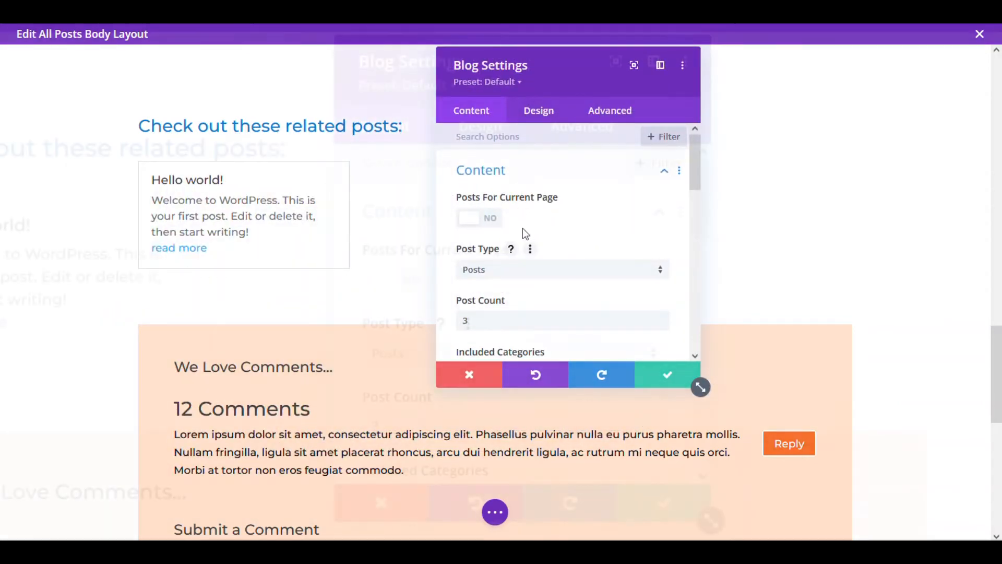
pyautogui.scroll(-3, 548, 209)
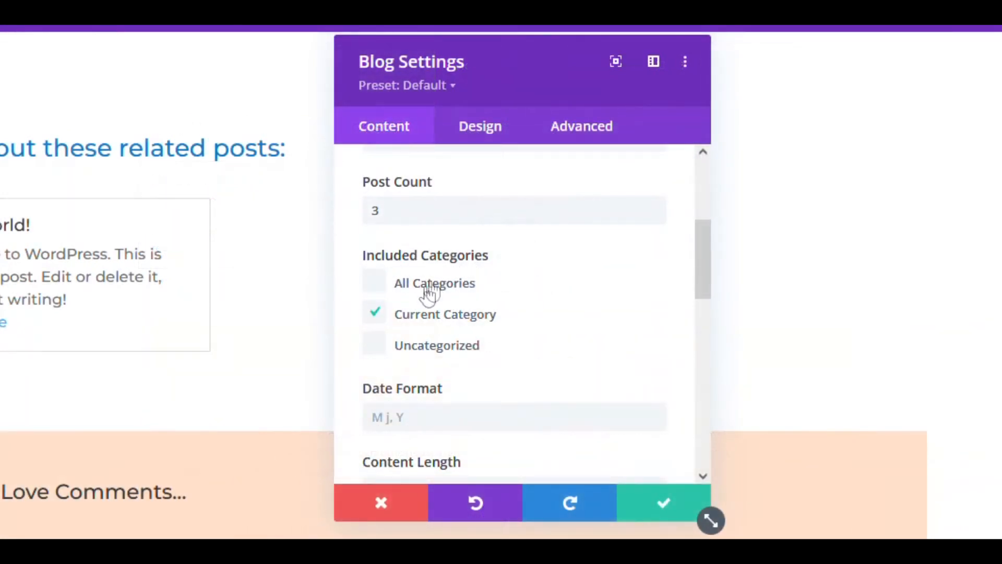
pyautogui.moveTo(403, 208); pyautogui.dragTo(326, 208)
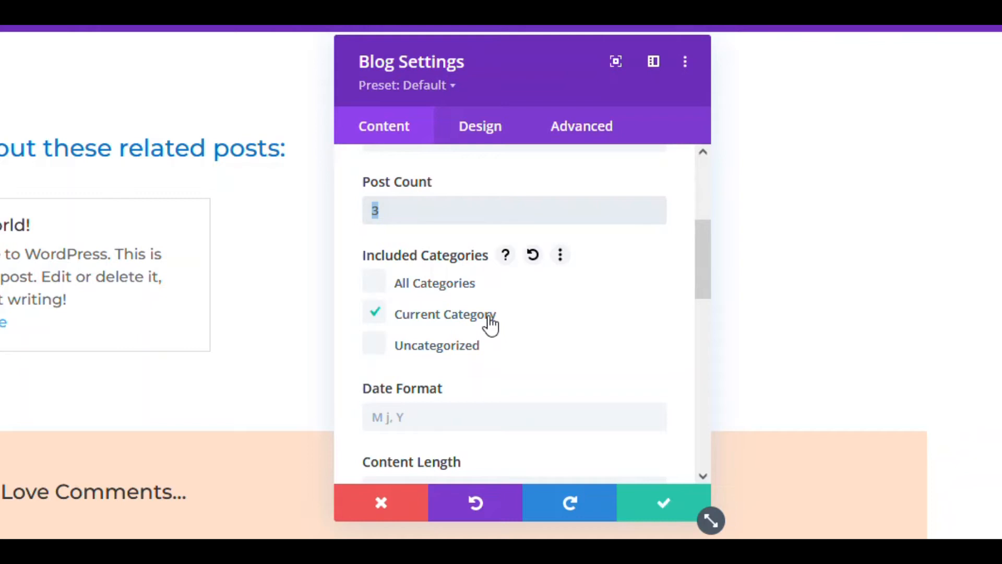
# Examine the related posts module's content length, excerpt length and the elements it is set to show
pyautogui.scroll(-4, 491, 325)
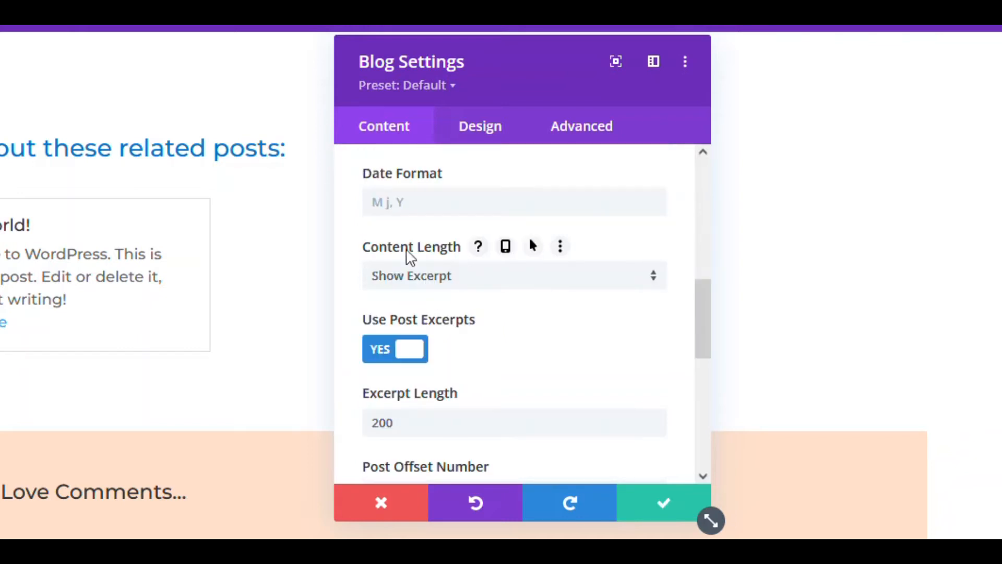
pyautogui.scroll(-2, 438, 340)
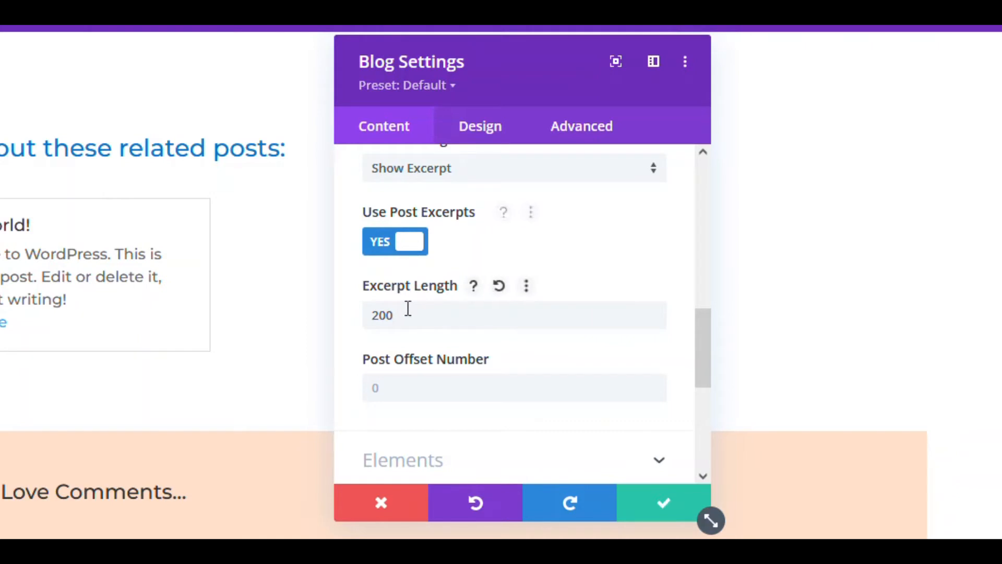
pyautogui.moveTo(398, 316); pyautogui.dragTo(347, 314)
pyautogui.scroll(-5, 499, 349)
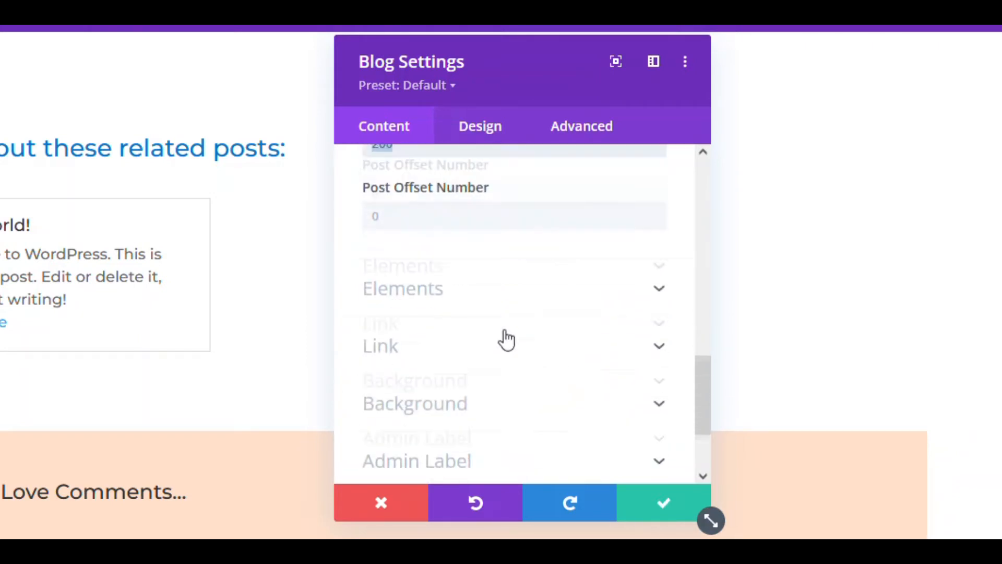
pyautogui.click(412, 176)
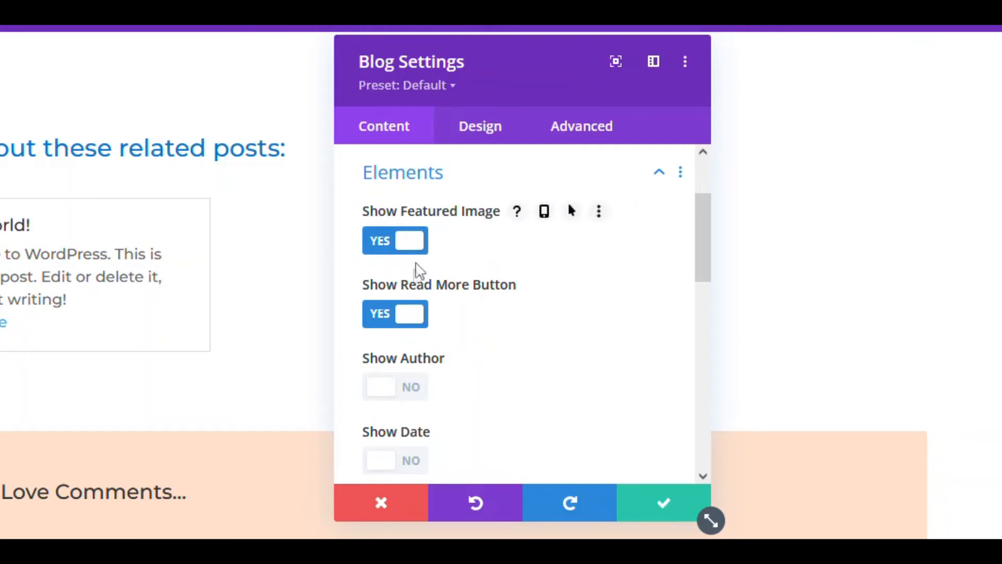
pyautogui.scroll(-3, 512, 318)
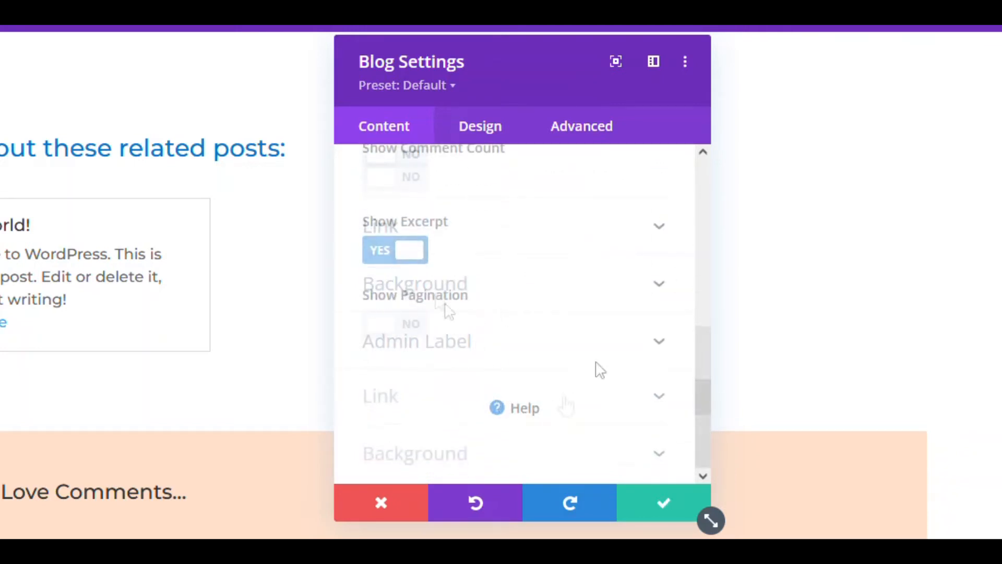
# Examine the related posts module's layout style in its design settings and save the module
pyautogui.click(480, 131)
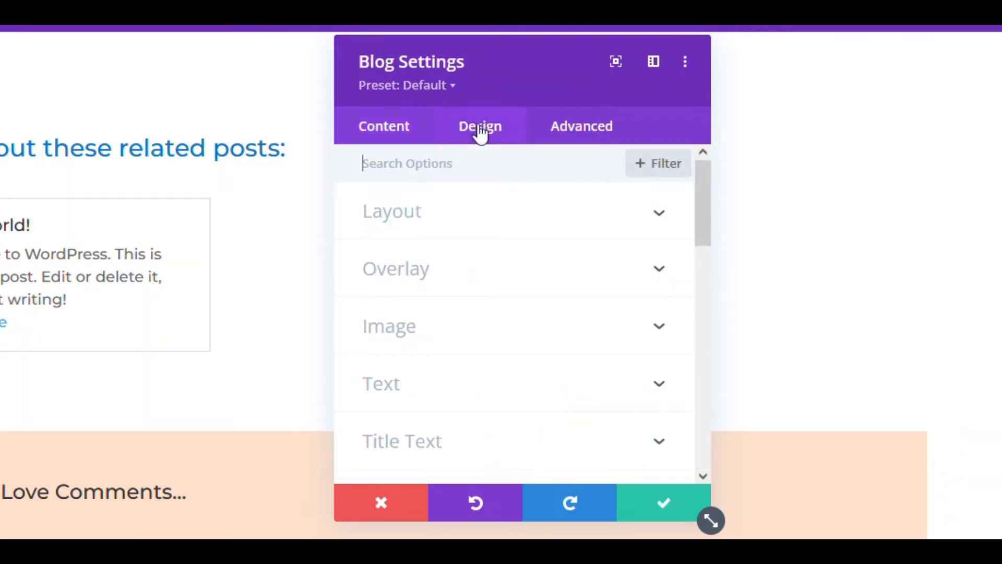
pyautogui.click(416, 214)
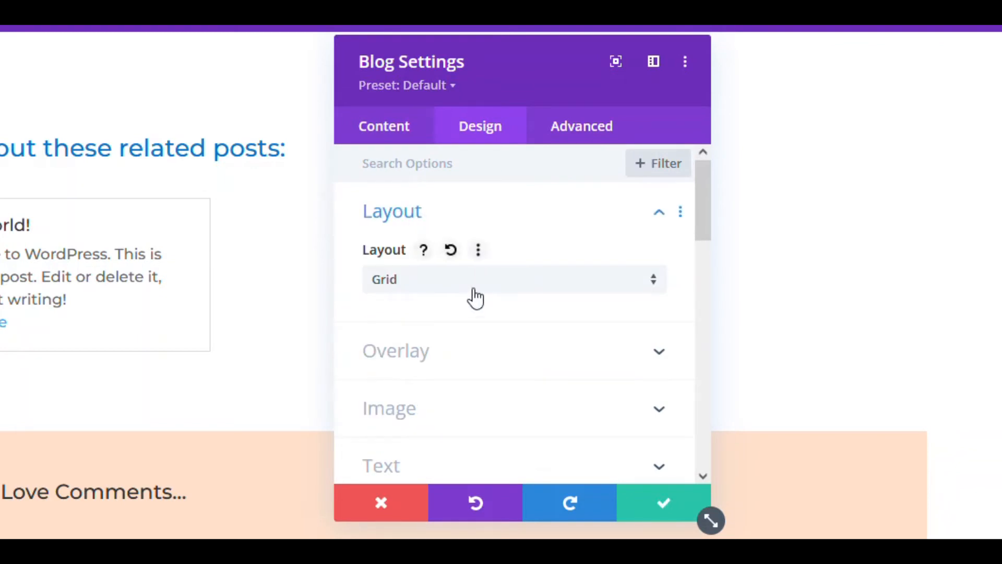
pyautogui.click(472, 298)
pyautogui.click(438, 334)
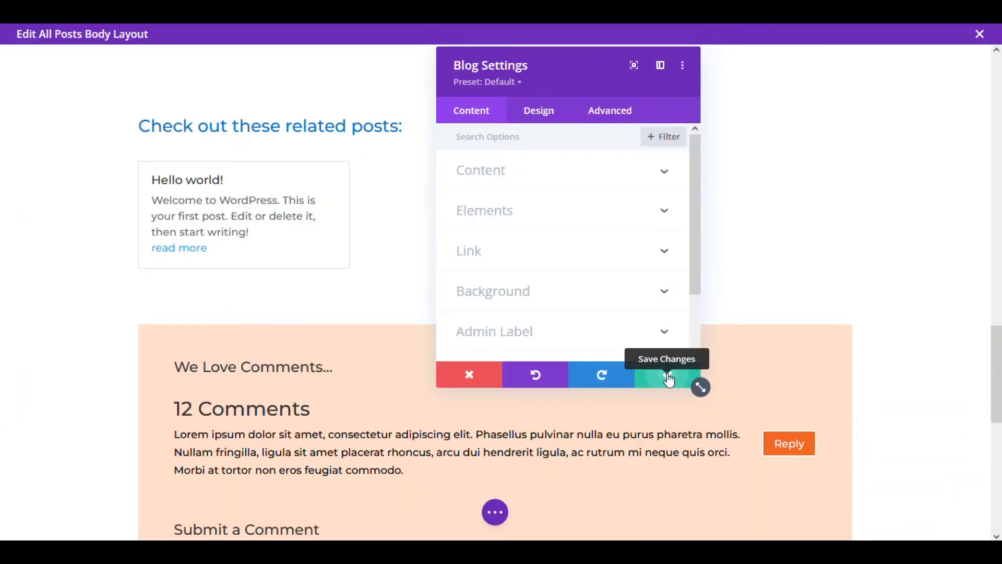
pyautogui.click(664, 502)
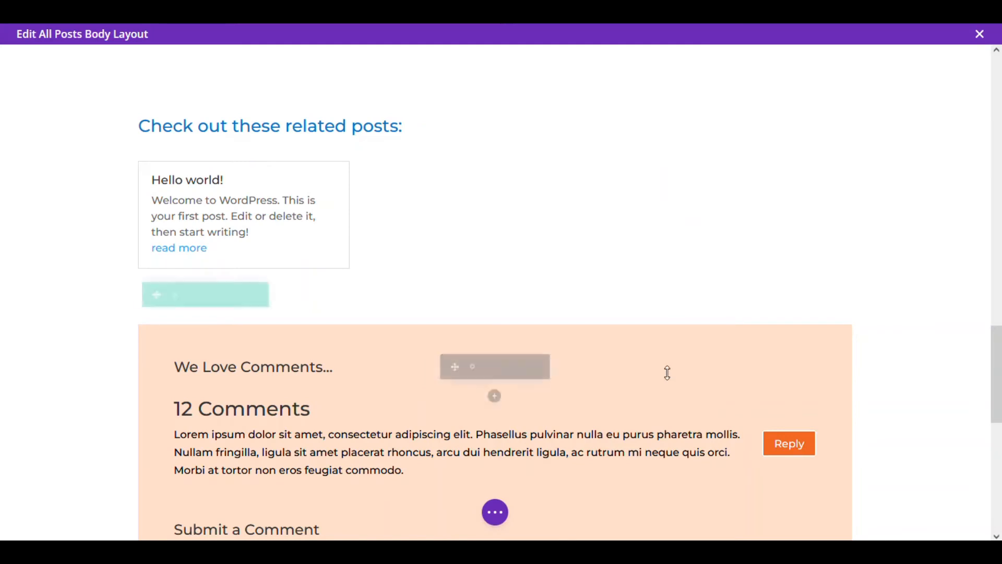
# Open the settings of the comments row's column, examine its background color, and close them without saving
pyautogui.scroll(-1, 280, 217)
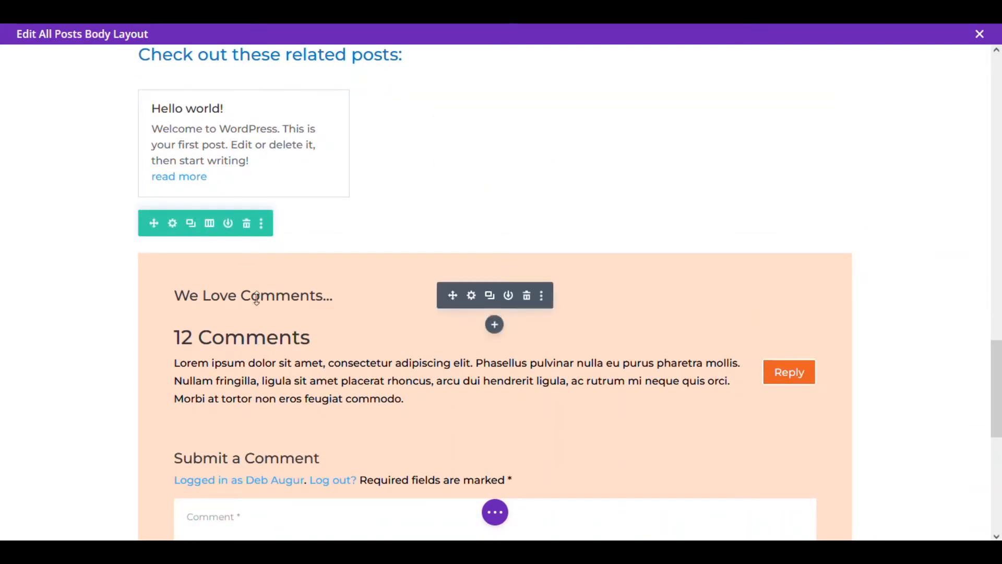
pyautogui.click(172, 224)
pyautogui.click(491, 234)
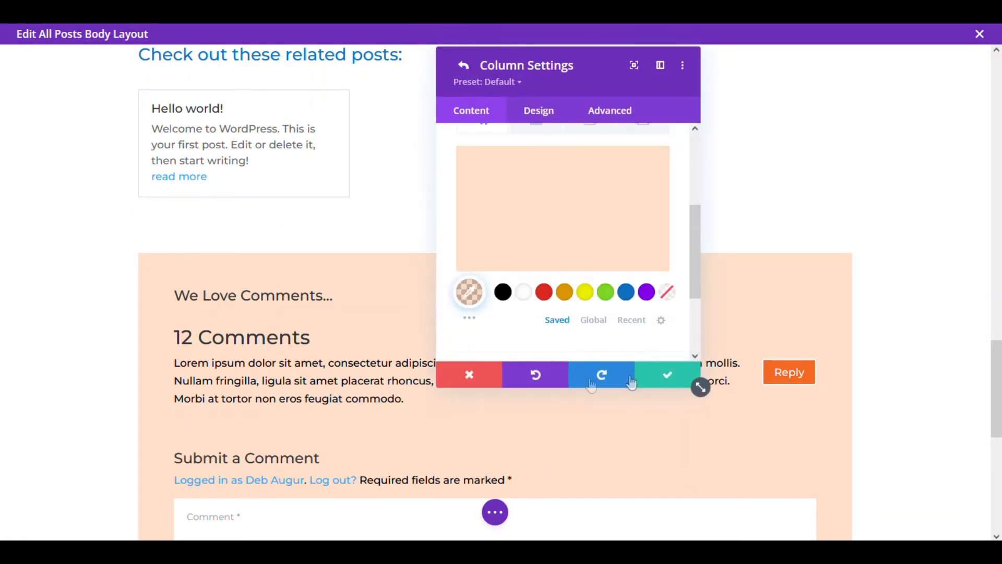
pyautogui.click(470, 376)
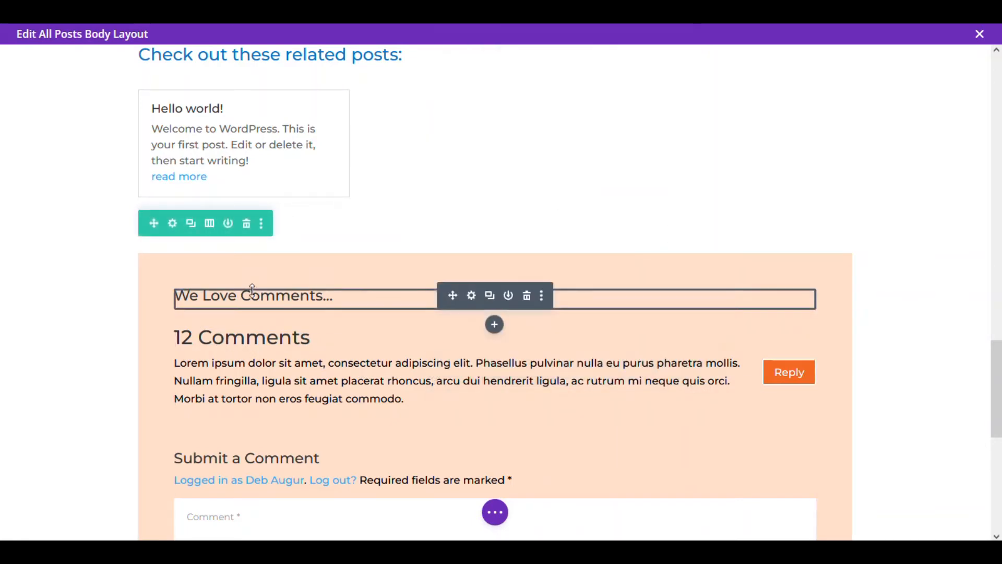
# Open the text module above the comments, examine its "We Love Comments..." heading, and save the module
pyautogui.click(472, 296)
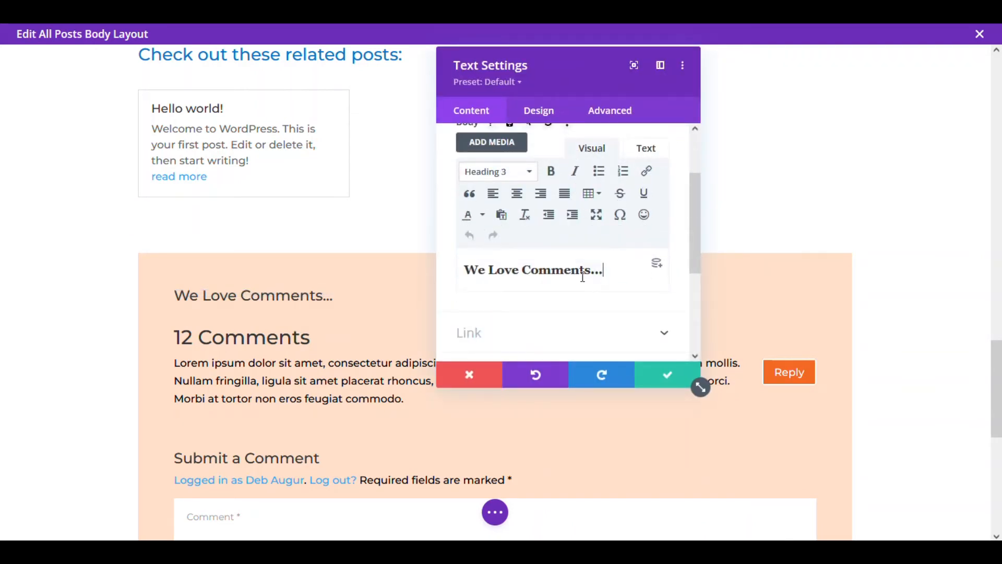
pyautogui.moveTo(604, 275); pyautogui.dragTo(441, 275)
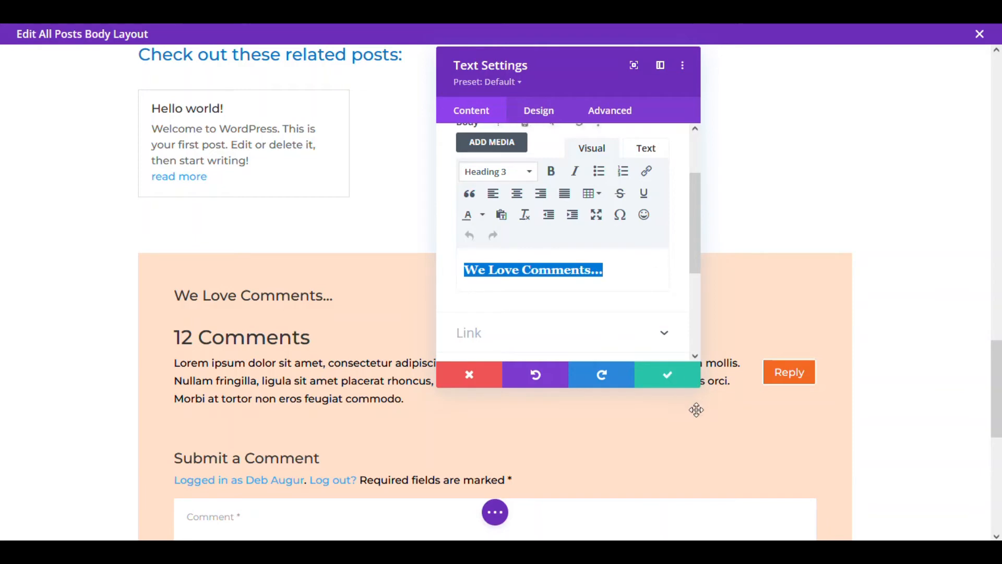
pyautogui.click(668, 374)
# Examine the comments form and look up the Comments module among the available modules without inserting one
pyautogui.scroll(-2, 521, 453)
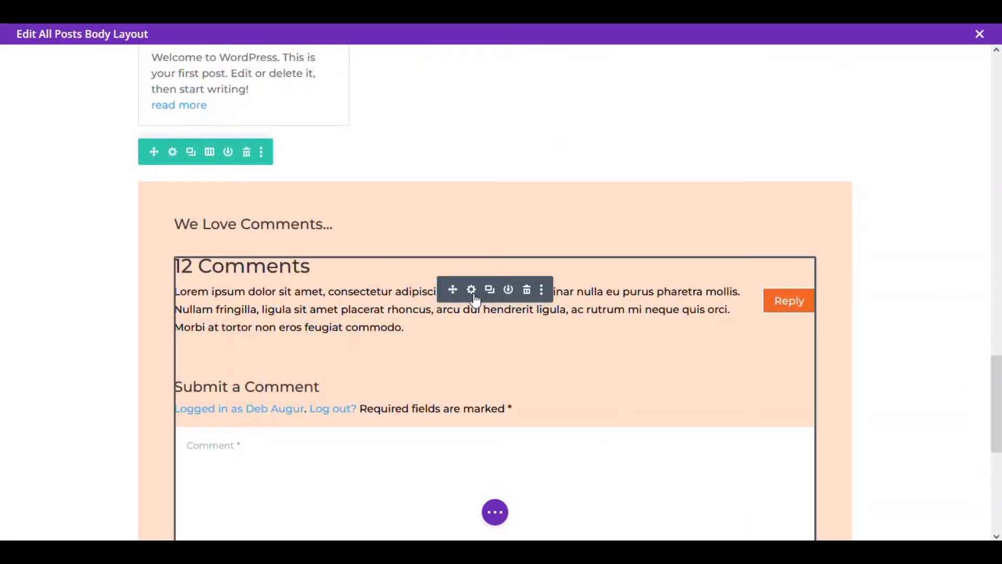
pyautogui.scroll(-3, 273, 330)
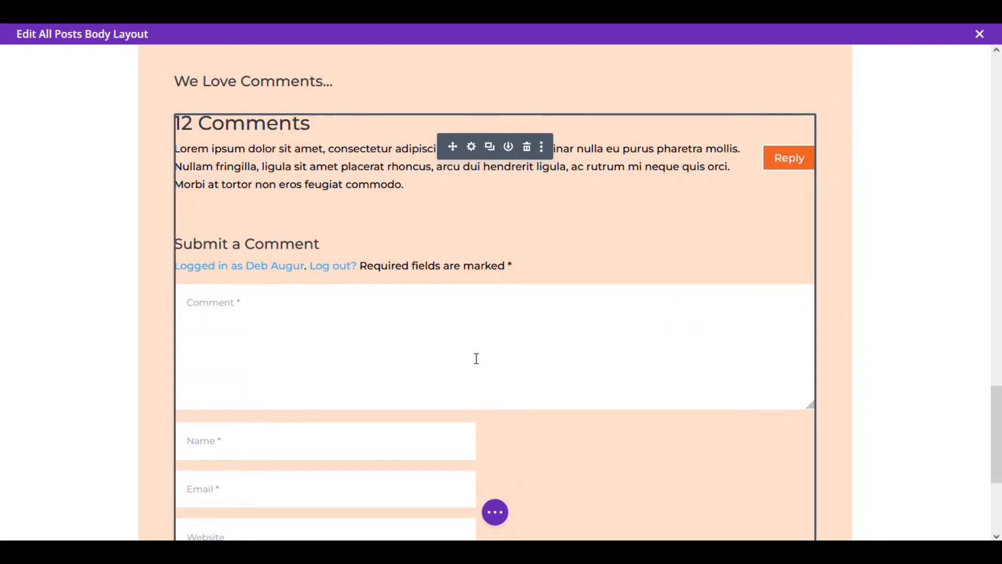
pyautogui.scroll(-4, 477, 359)
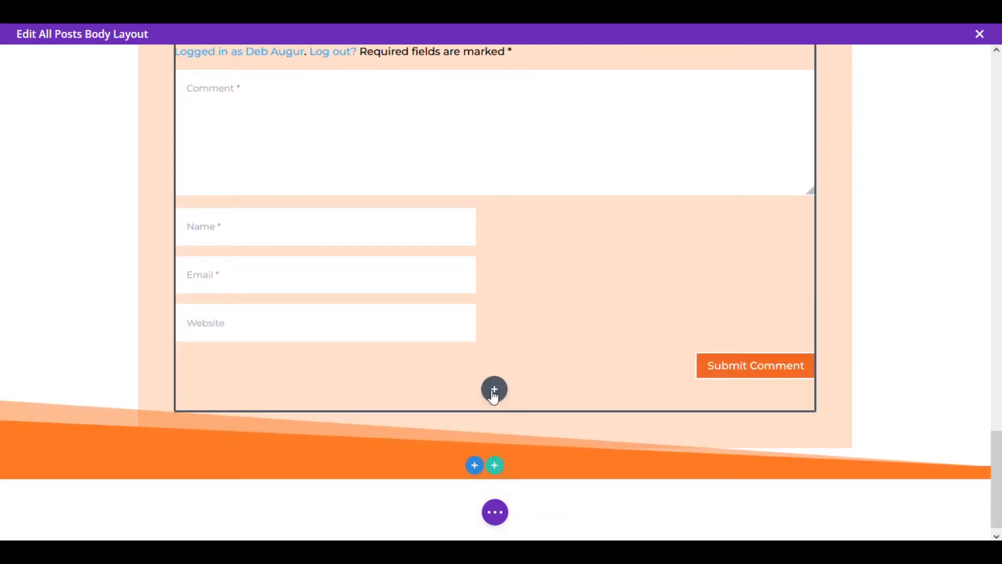
pyautogui.click(494, 390)
pyautogui.scroll(-2, 572, 344)
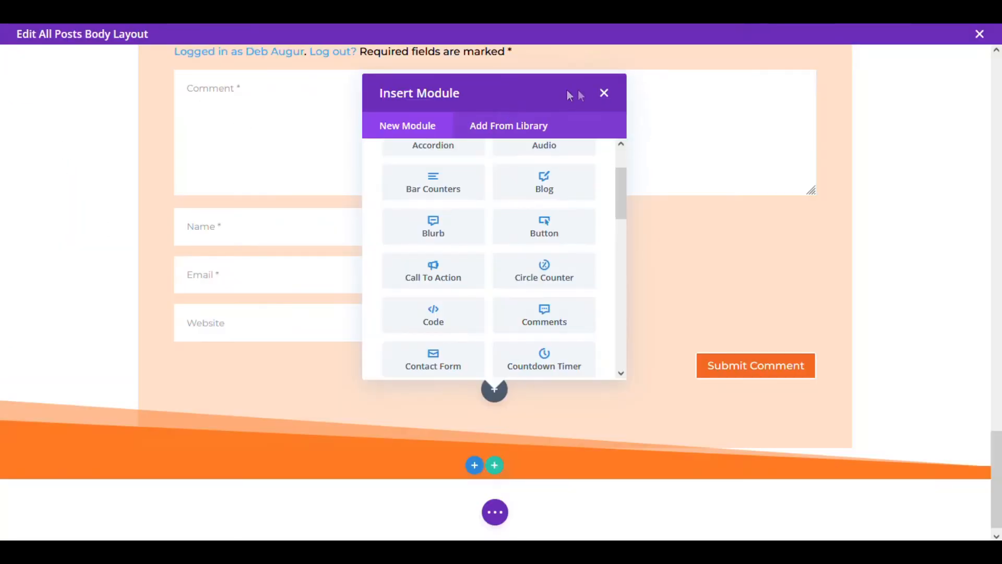
pyautogui.click(605, 94)
pyautogui.scroll(5, 429, 257)
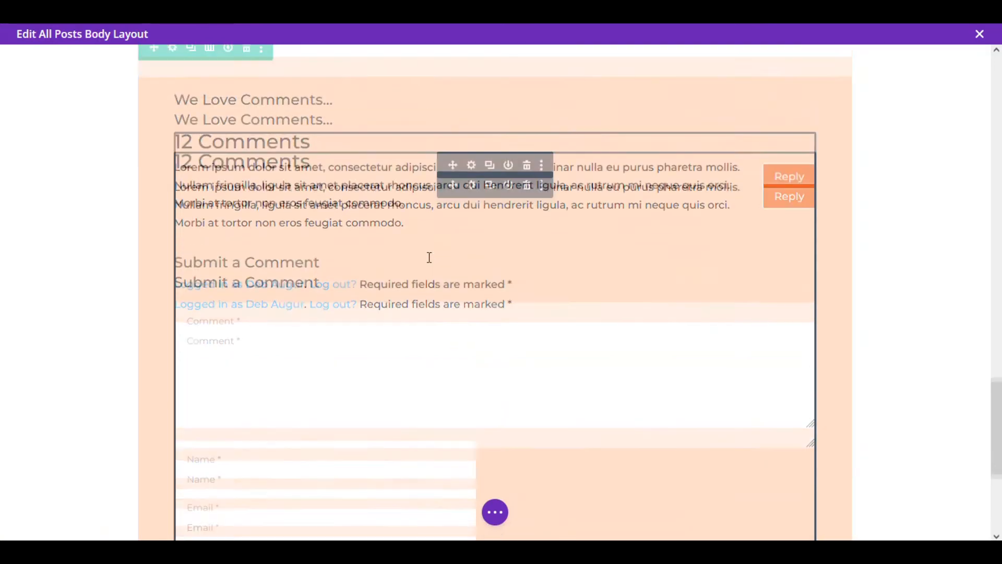
pyautogui.scroll(-1, 272, 291)
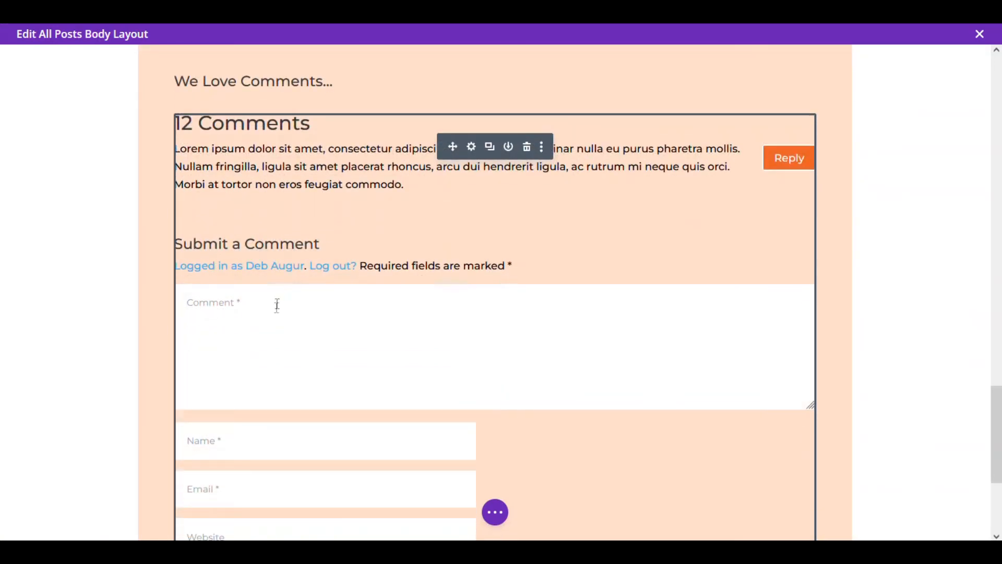
# Open the Comments module's element settings and turn on Show Author Avatar
pyautogui.click(473, 148)
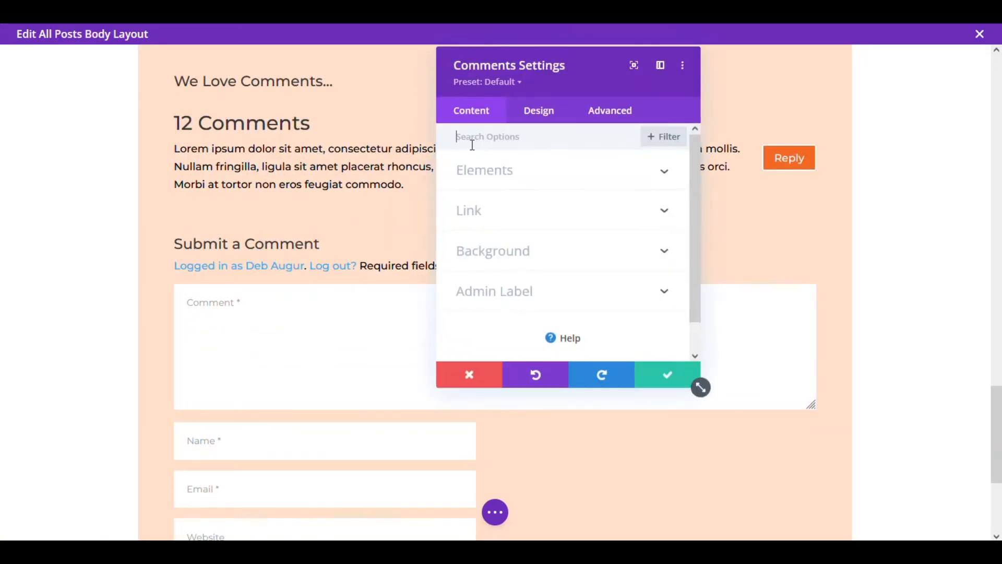
pyautogui.click(506, 177)
pyautogui.scroll(-2, 586, 258)
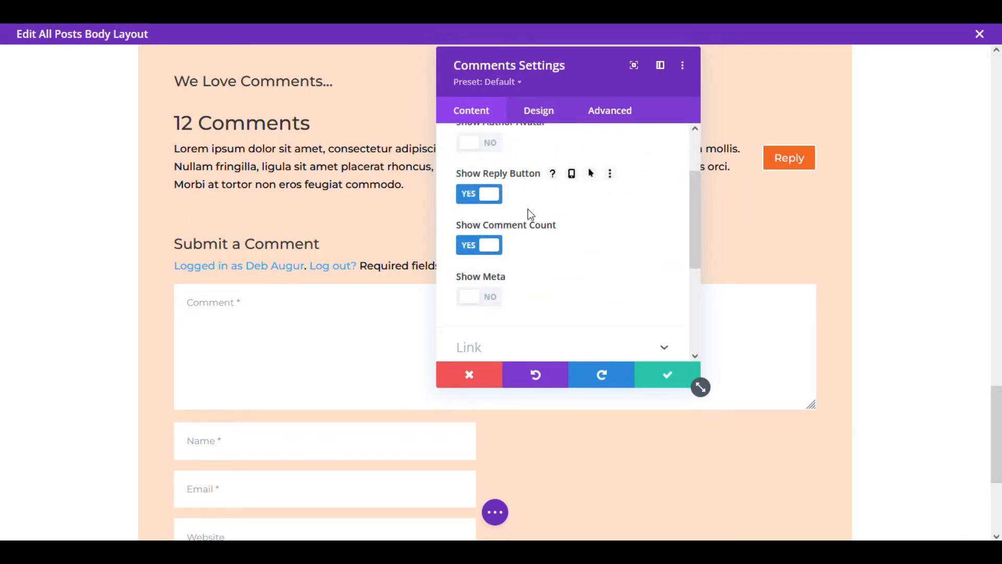
pyautogui.scroll(-2, 528, 209)
pyautogui.scroll(2, 527, 209)
pyautogui.scroll(2, 531, 214)
pyautogui.click(491, 219)
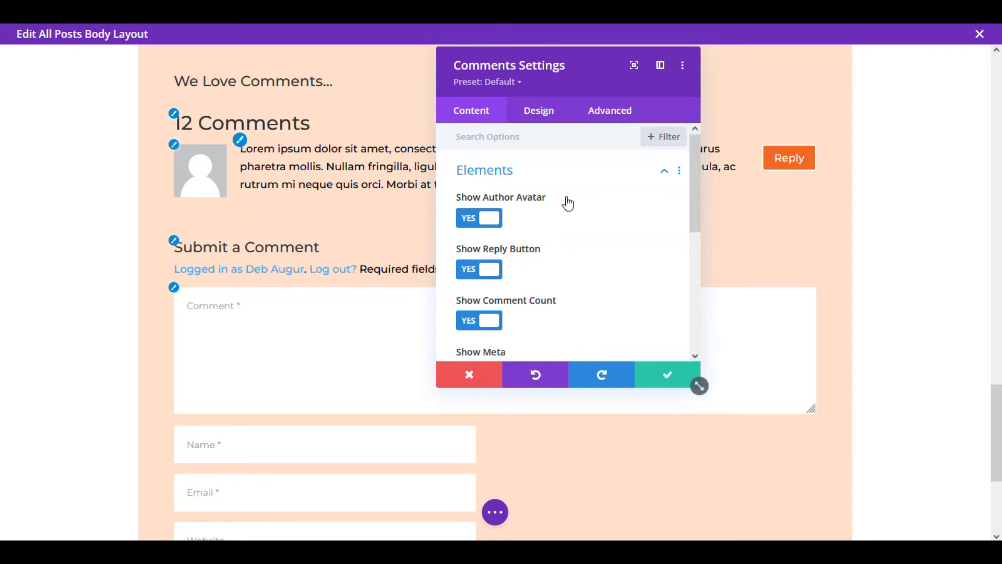
# Examine the Comments module's reply button, comment count and meta display options
pyautogui.scroll(-2, 571, 220)
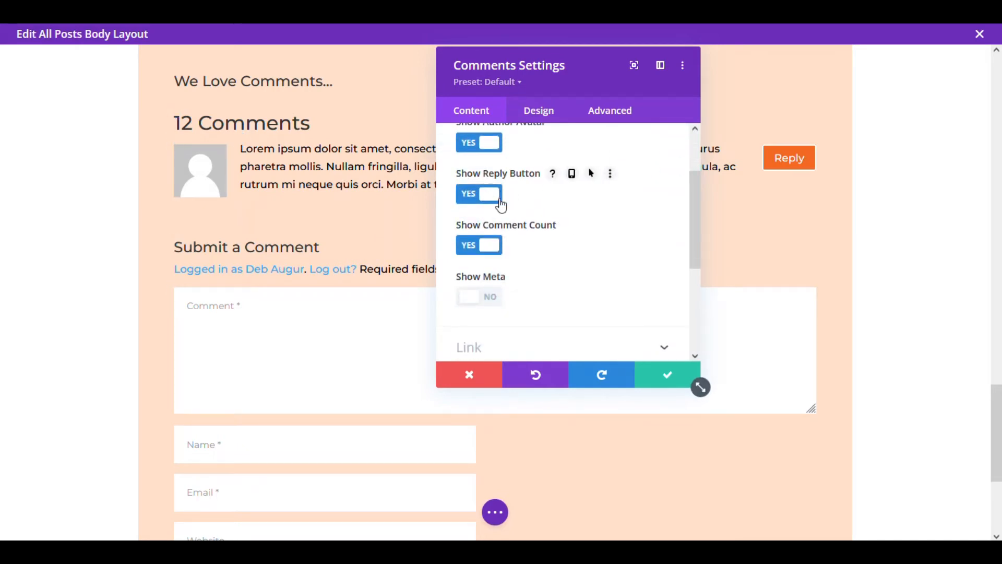
pyautogui.scroll(-2, 516, 210)
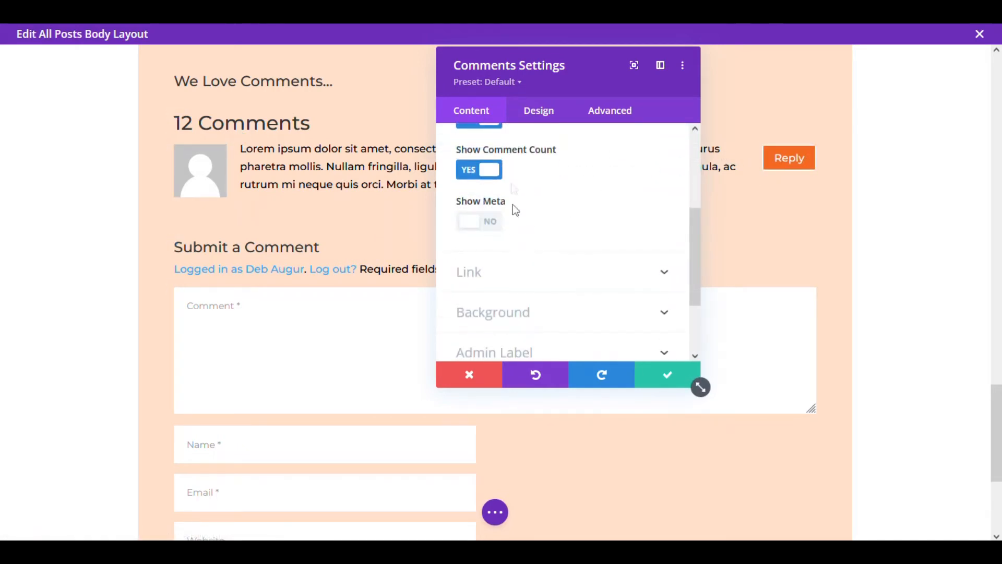
pyautogui.scroll(2, 574, 192)
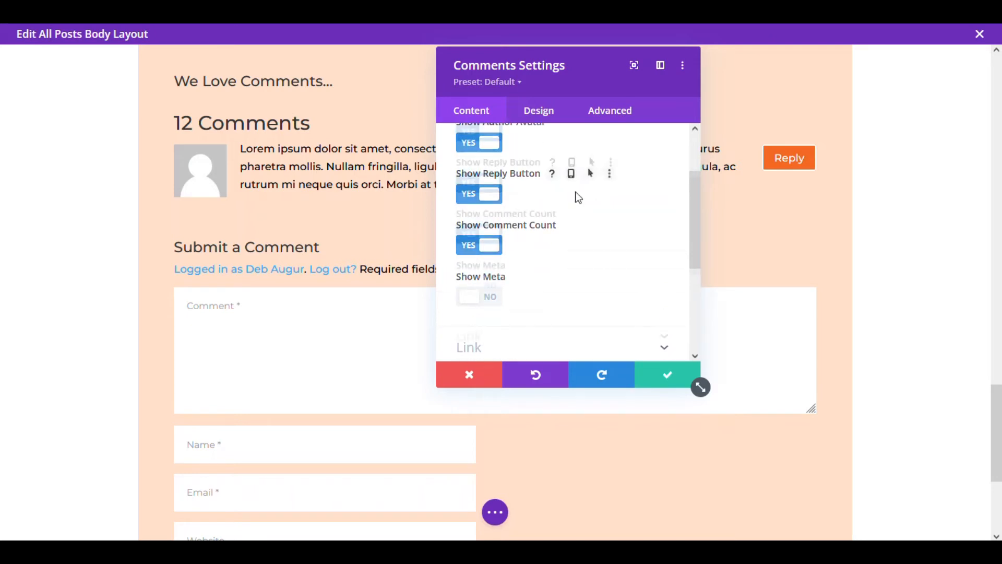
pyautogui.scroll(-2, 575, 192)
pyautogui.scroll(-2, 575, 192)
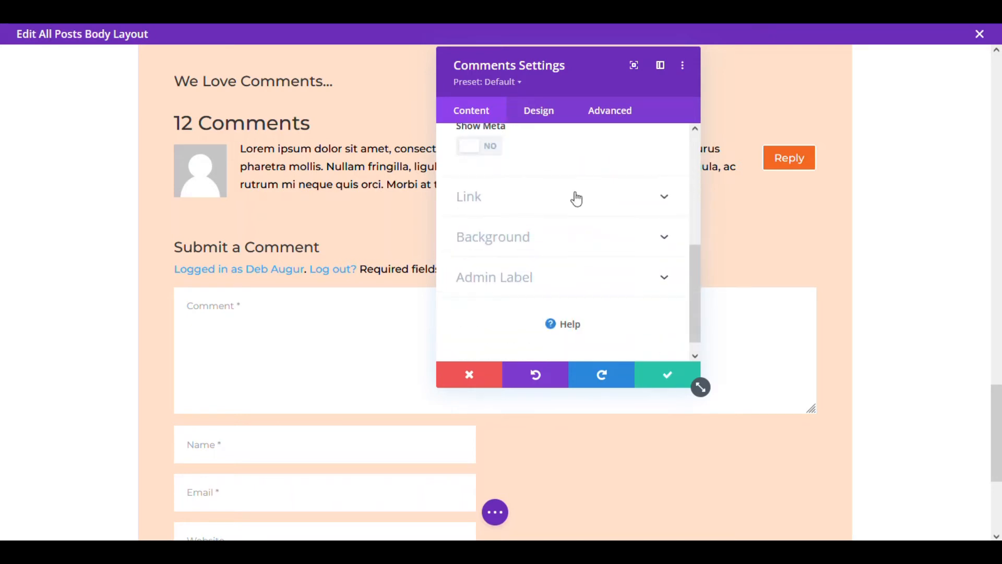
# Examine the Comments module's Fields design options, including field colors, padding, font, text size and line height
pyautogui.click(539, 114)
pyautogui.click(479, 173)
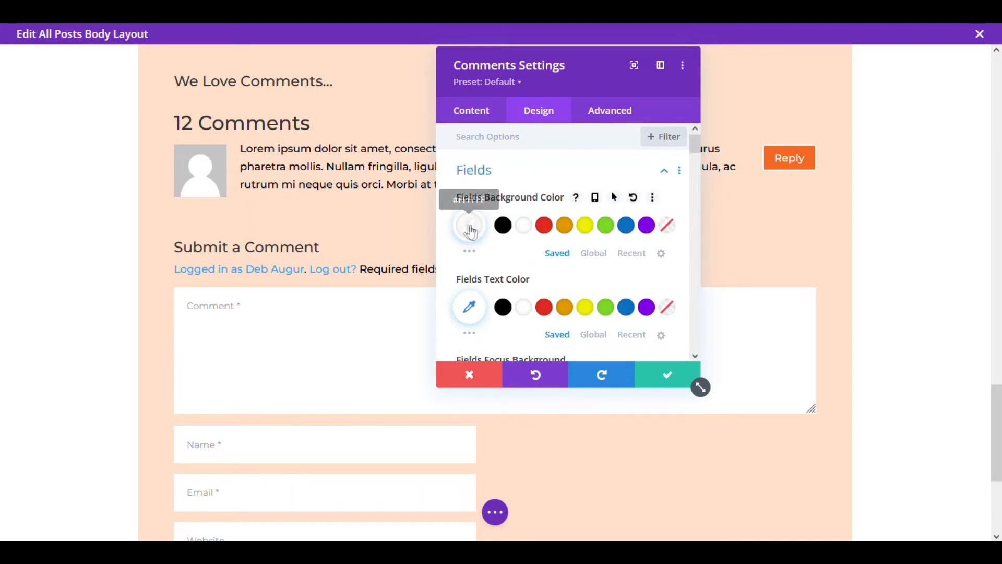
pyautogui.scroll(-2, 509, 268)
pyautogui.scroll(-5, 506, 262)
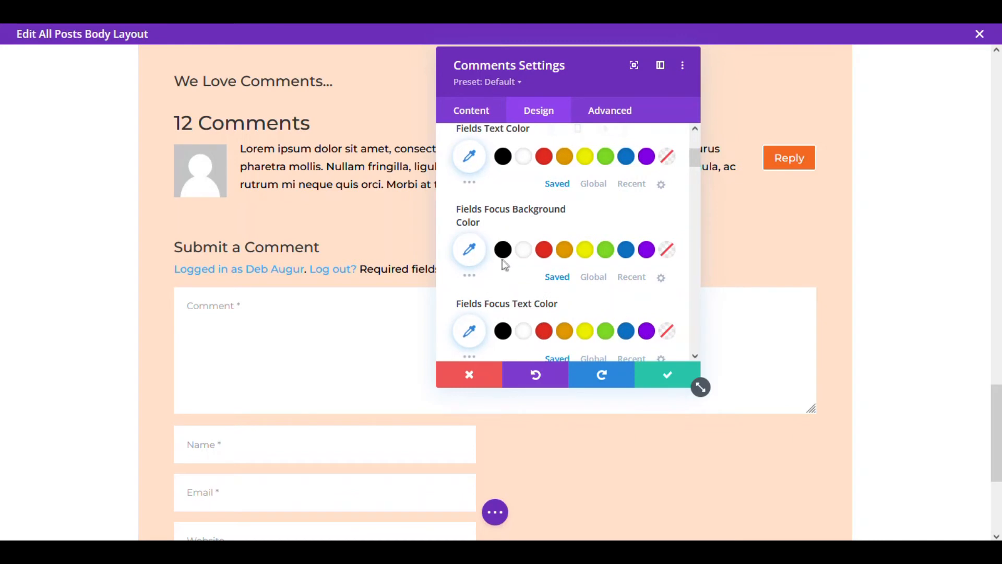
pyautogui.scroll(-1, 500, 257)
pyautogui.click(494, 252)
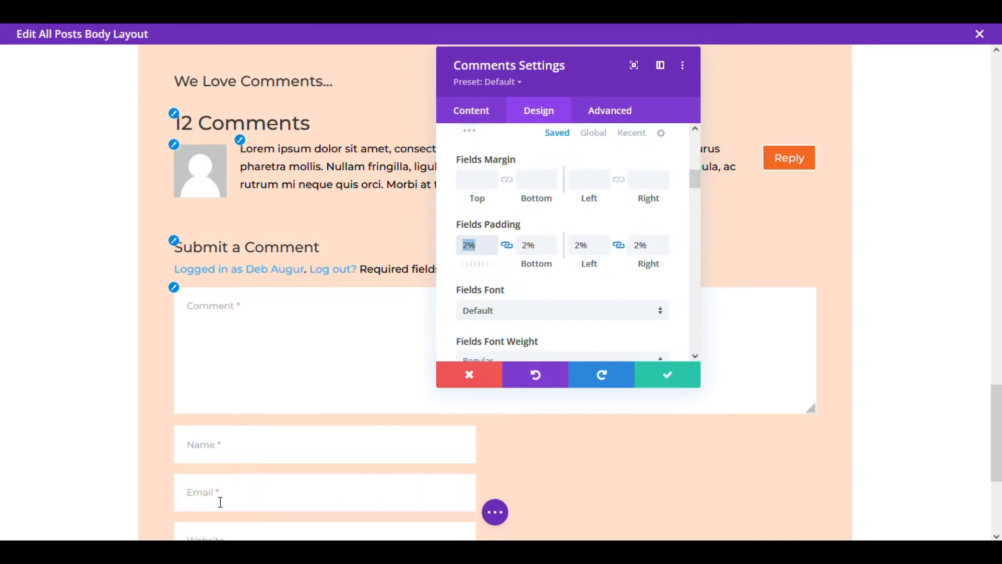
pyautogui.scroll(-2, 625, 286)
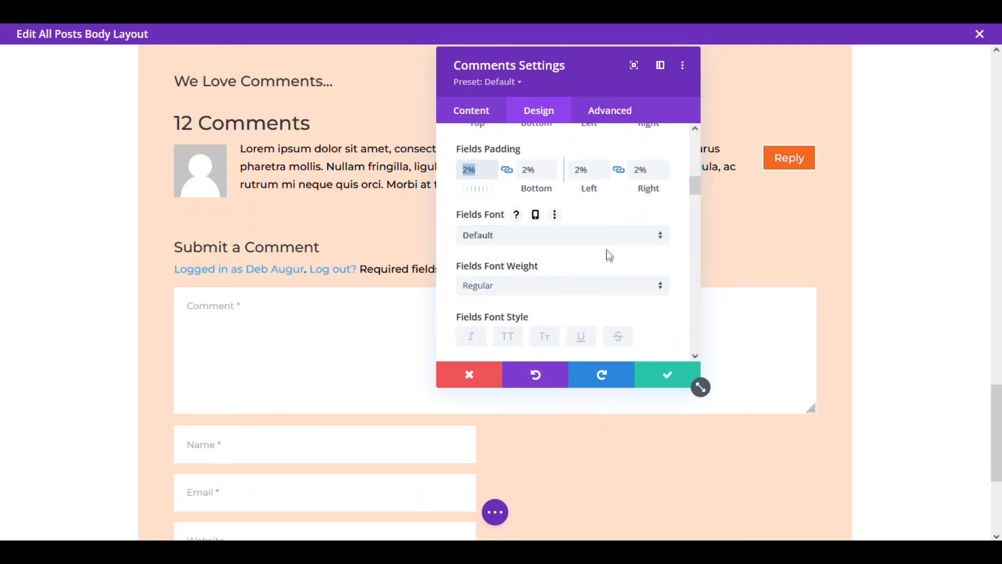
pyautogui.scroll(-5, 610, 256)
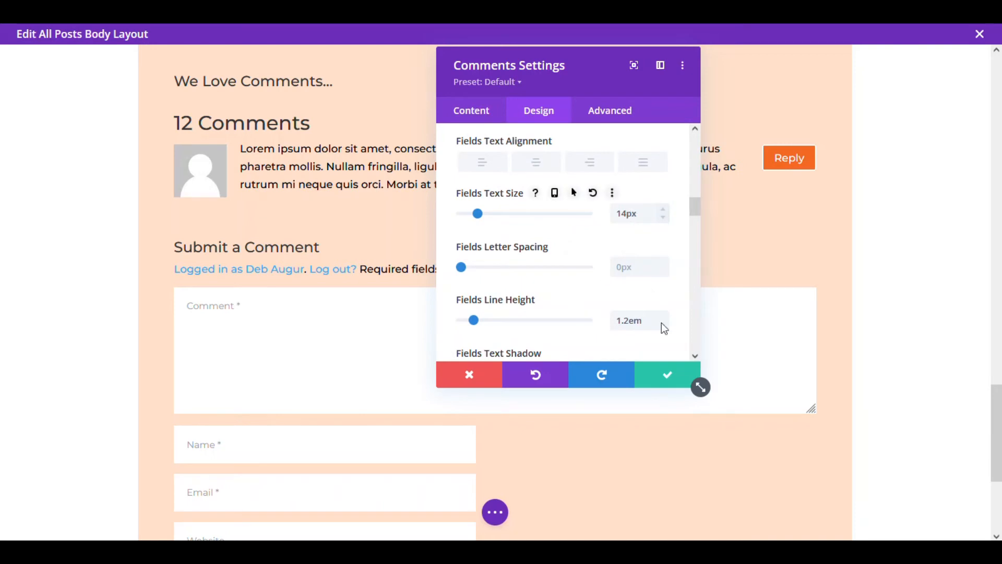
pyautogui.scroll(-2, 571, 282)
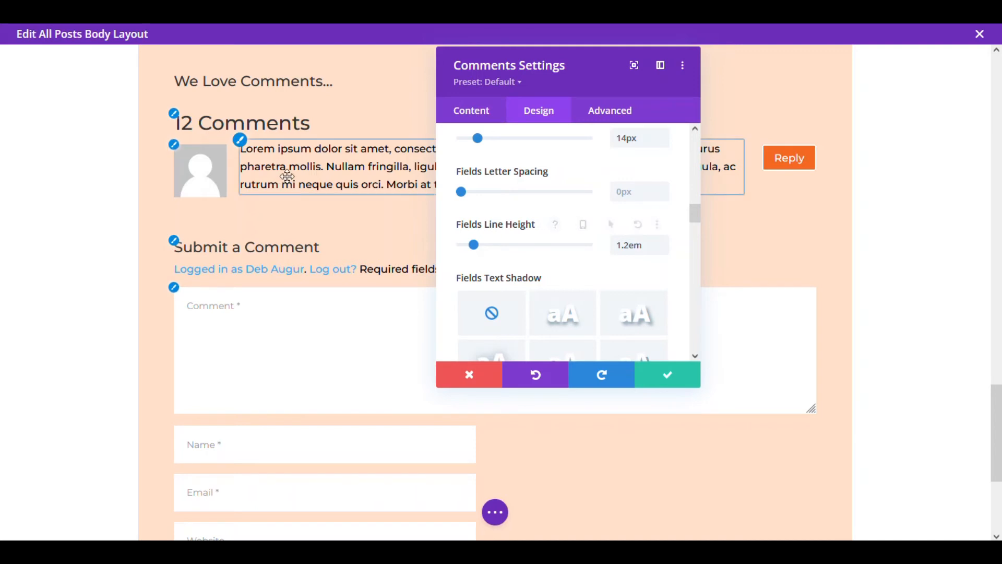
pyautogui.scroll(-2, 657, 267)
pyautogui.scroll(-3, 659, 261)
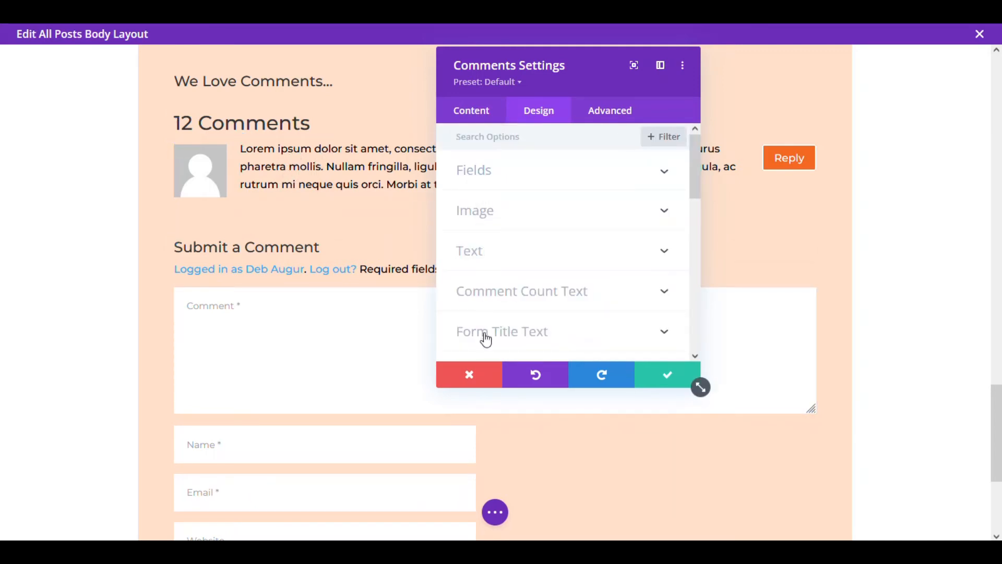
# Examine the Comments module's custom button styles, including button text size, text color and background
pyautogui.scroll(-2, 483, 329)
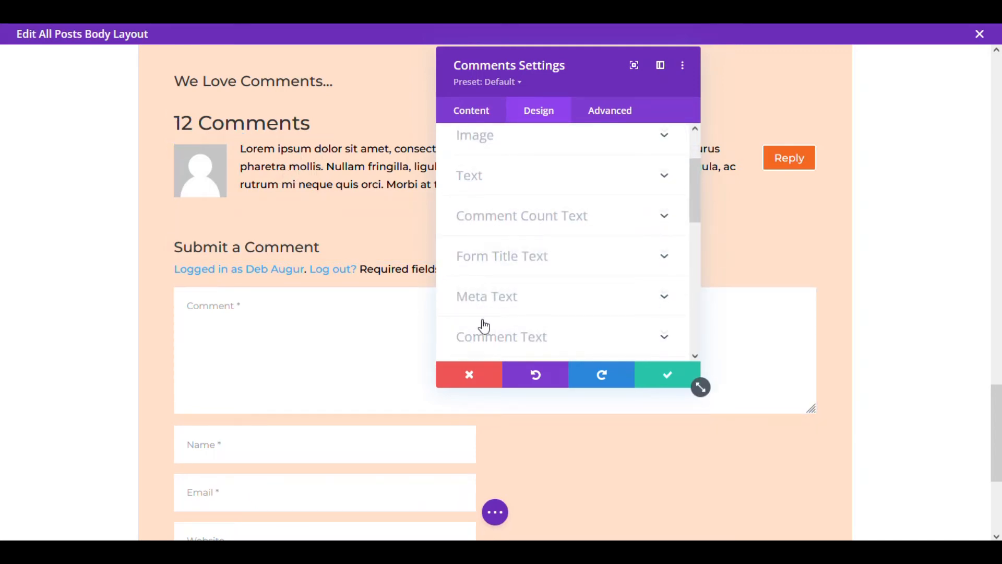
pyautogui.scroll(-2, 484, 326)
pyautogui.click(484, 302)
pyautogui.scroll(-3, 484, 304)
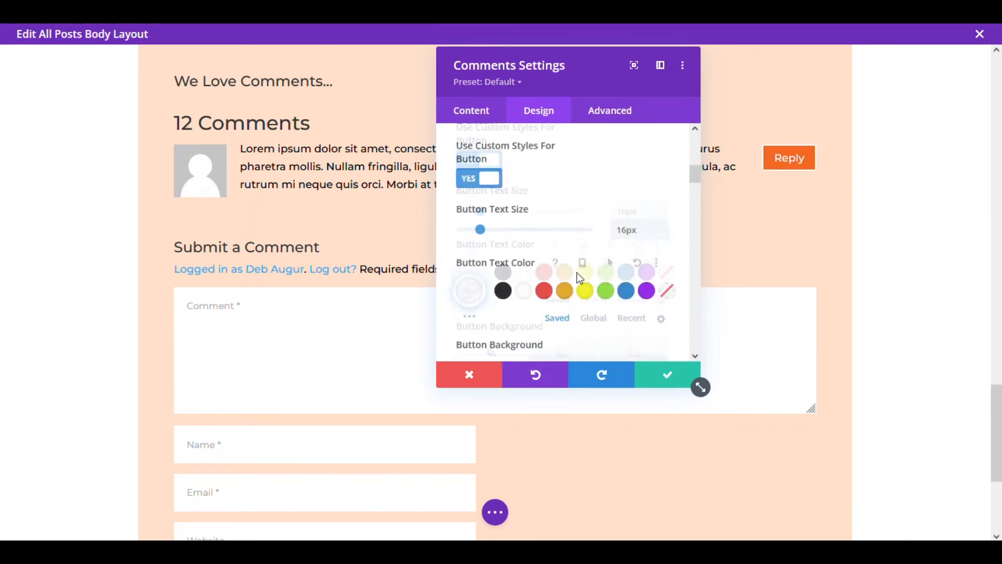
pyautogui.scroll(-4, 604, 314)
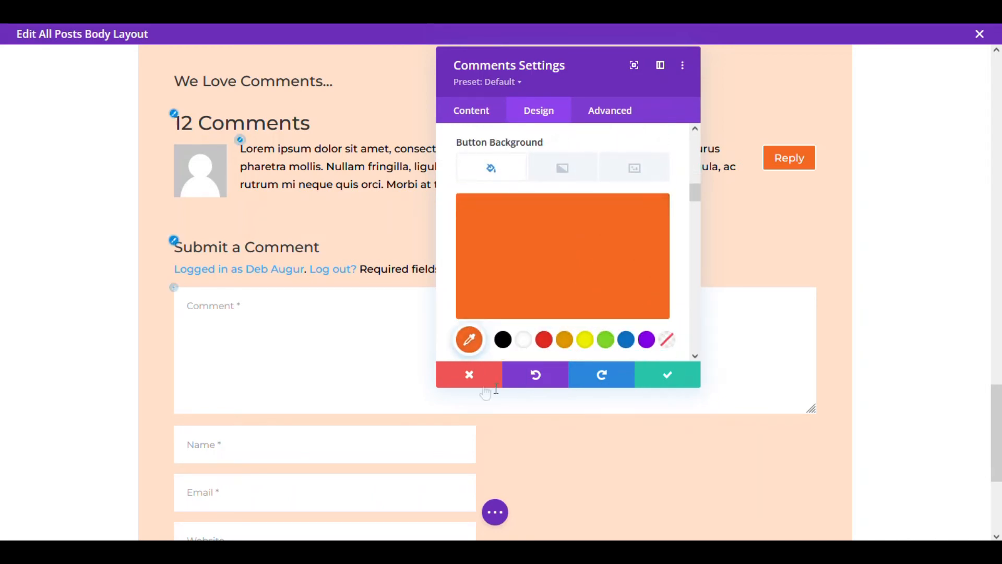
# Close the Comments settings without saving and exit the All Posts body layout editor
pyautogui.click(468, 383)
pyautogui.scroll(-5, 544, 445)
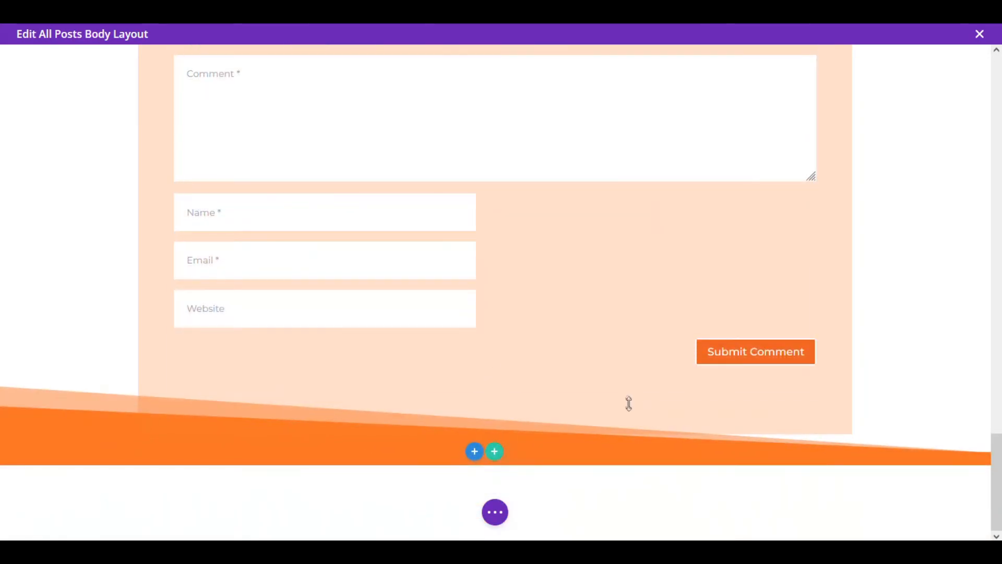
pyautogui.click(980, 34)
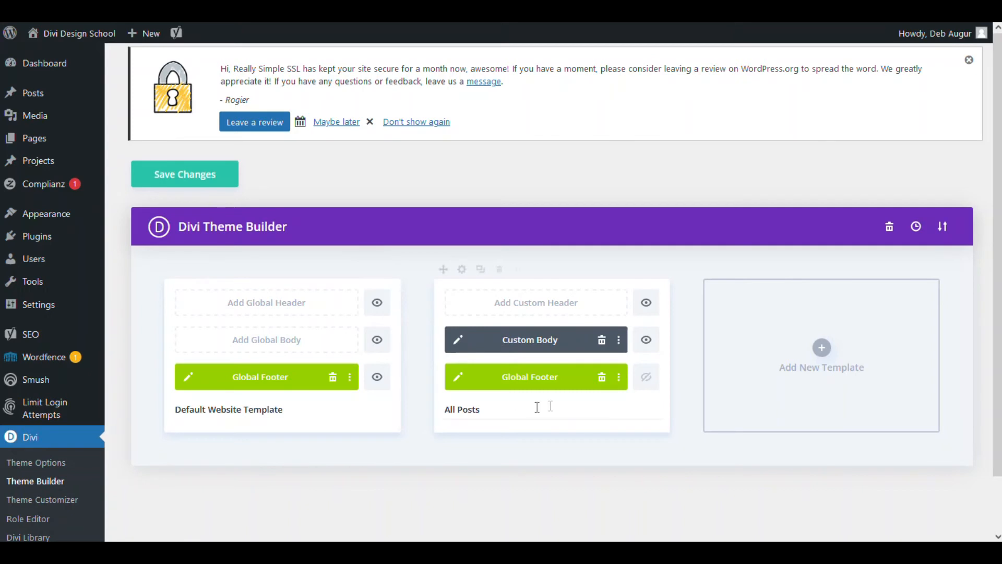
# Remove the global footer from the All Posts template and save the Theme Builder changes
pyautogui.click(603, 381)
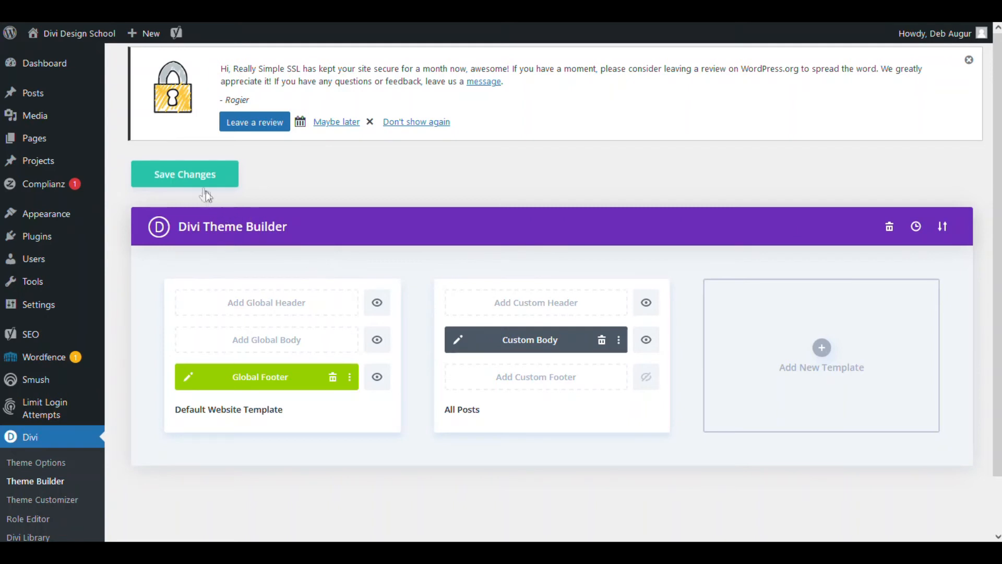
pyautogui.click(543, 376)
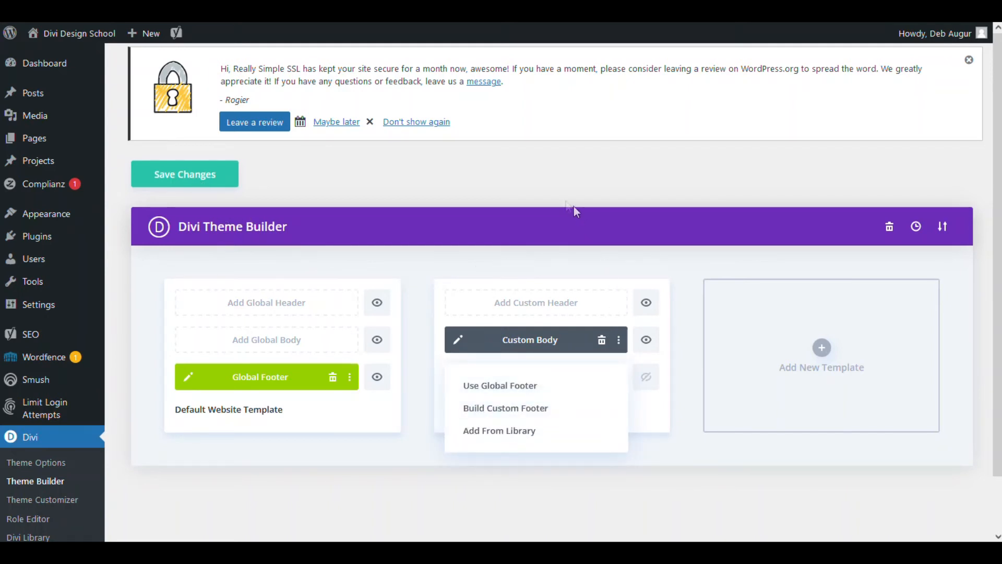
pyautogui.click(540, 187)
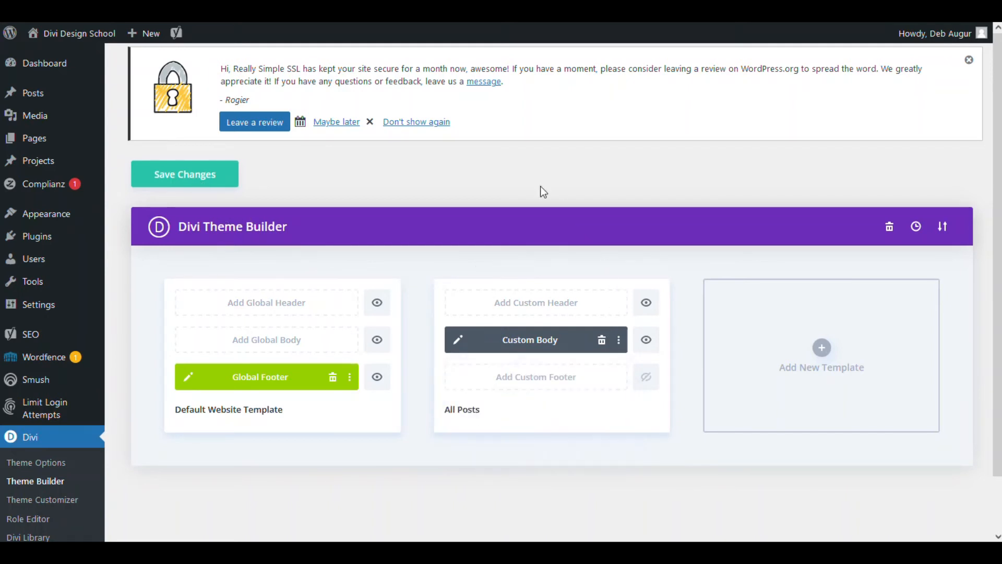
pyautogui.click(193, 181)
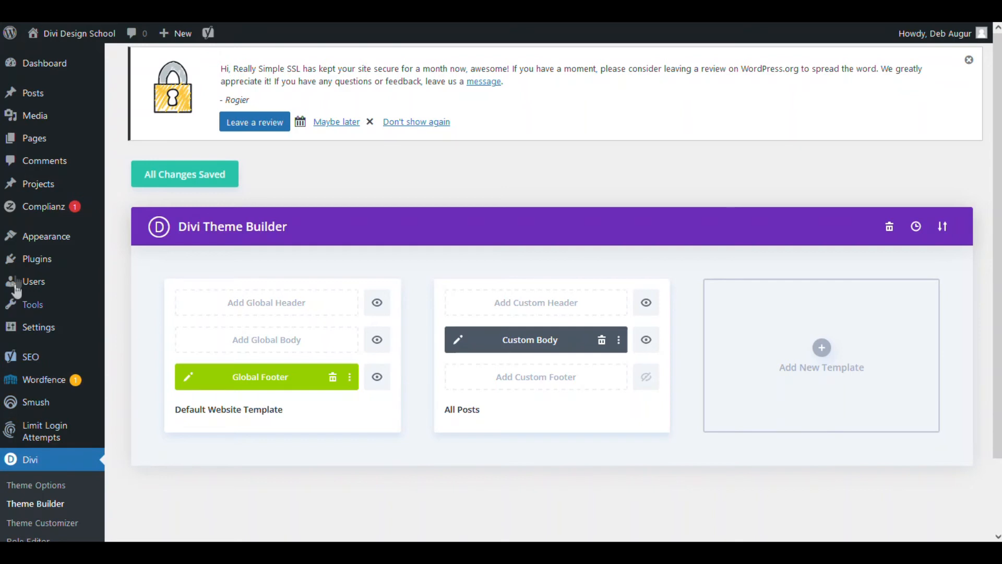
# Go to the site's widget management and add a Latest Posts block to the Sidebar widget area
pyautogui.moveTo(31, 238)
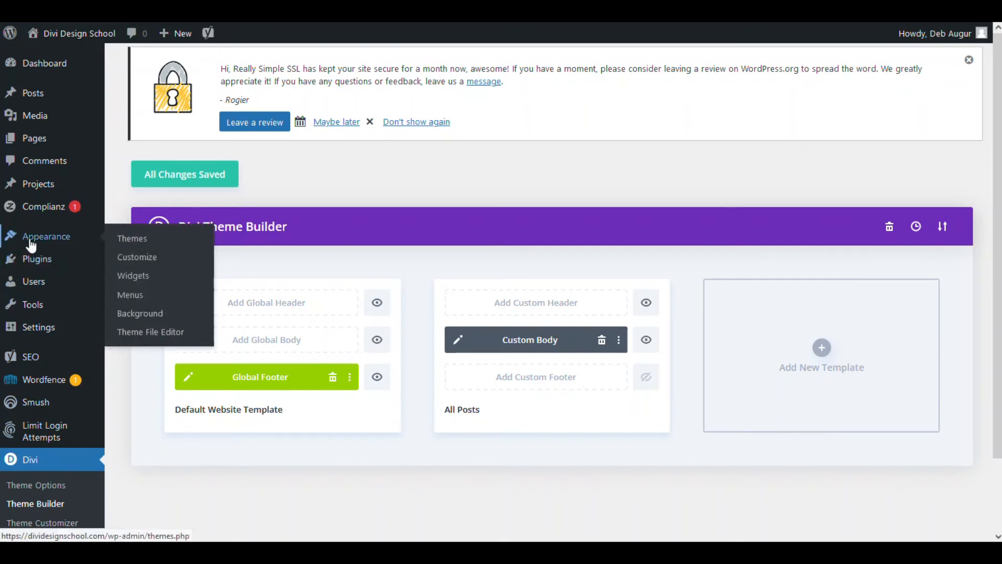
pyautogui.click(134, 276)
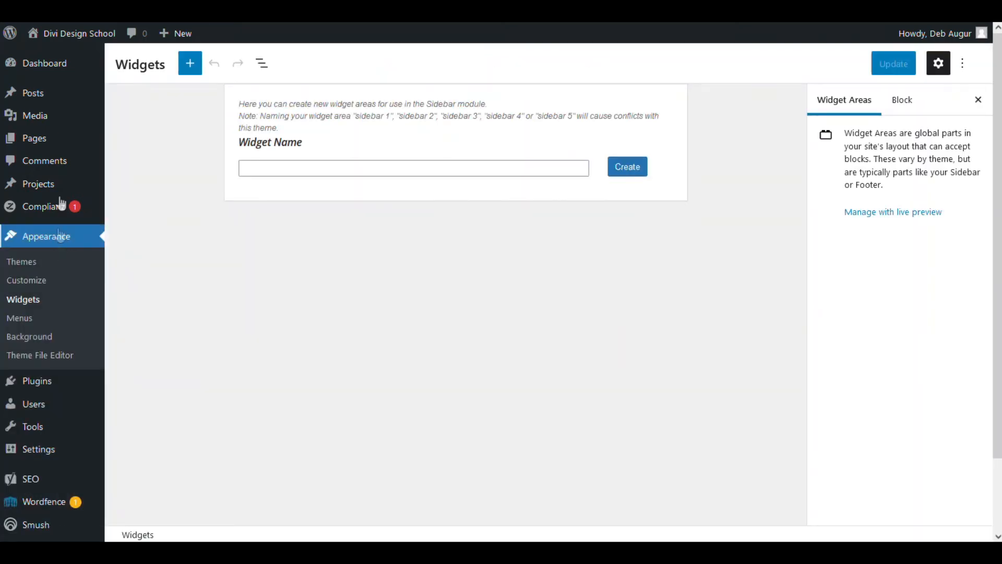
pyautogui.click(450, 164)
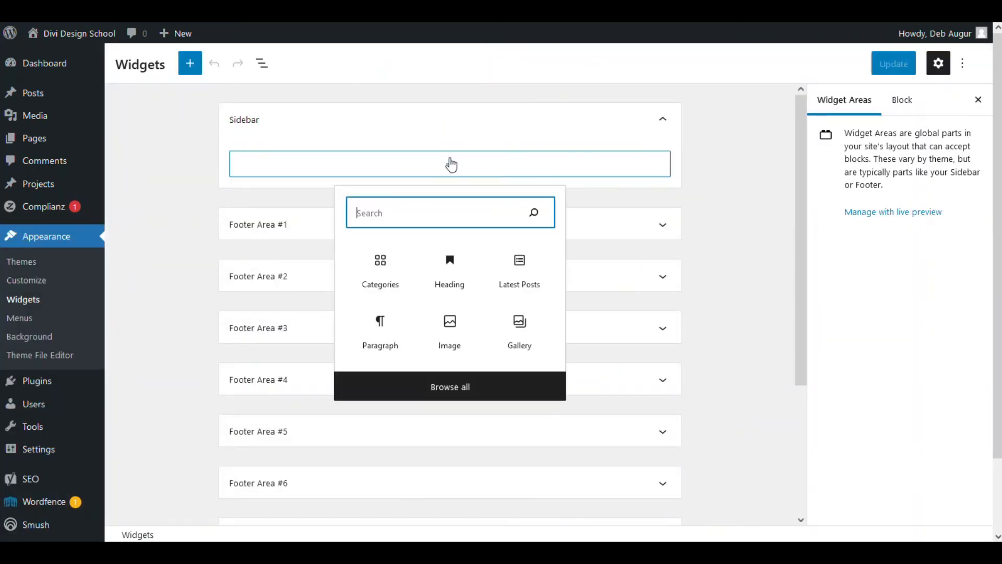
pyautogui.click(517, 274)
# Add a "Recent Posts" heading to the Sidebar widget area and place the latest posts list below it
pyautogui.click(669, 183)
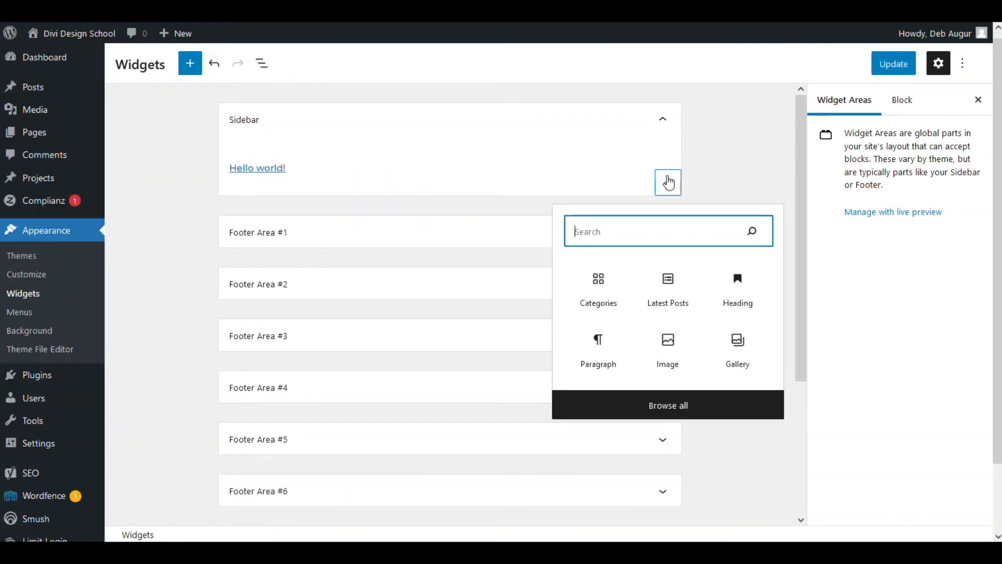
pyautogui.click(655, 413)
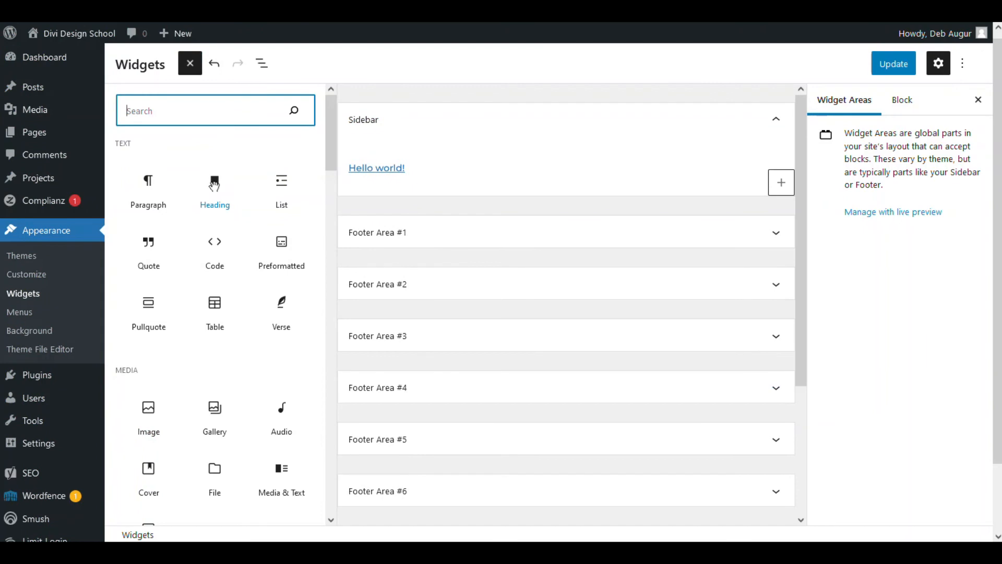
pyautogui.click(215, 186)
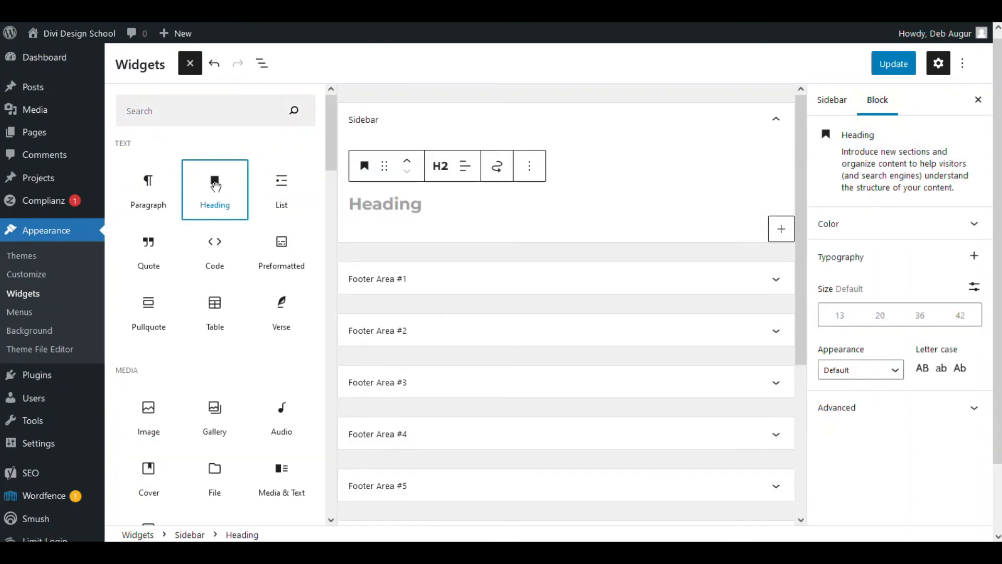
pyautogui.click(394, 208)
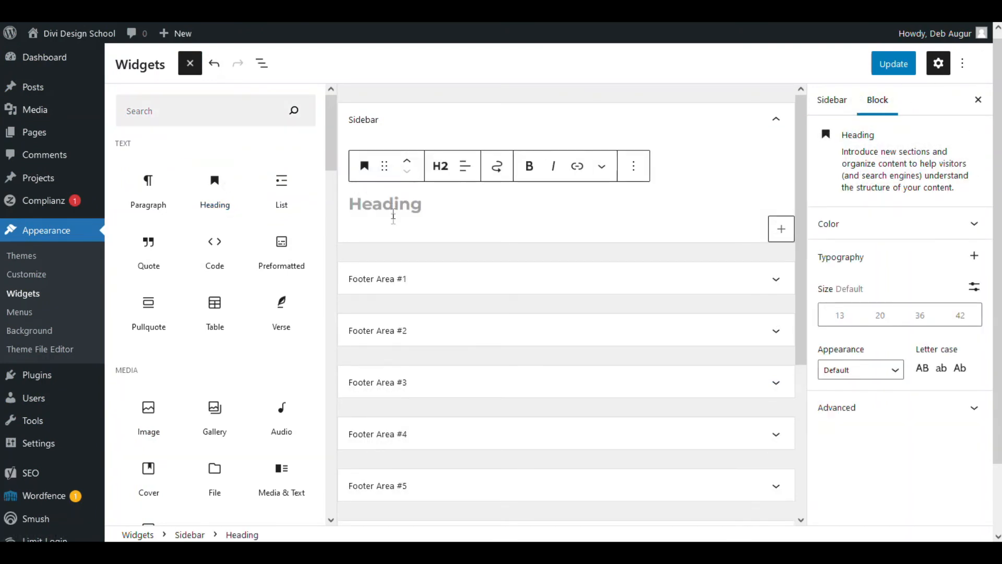
pyautogui.write('R')
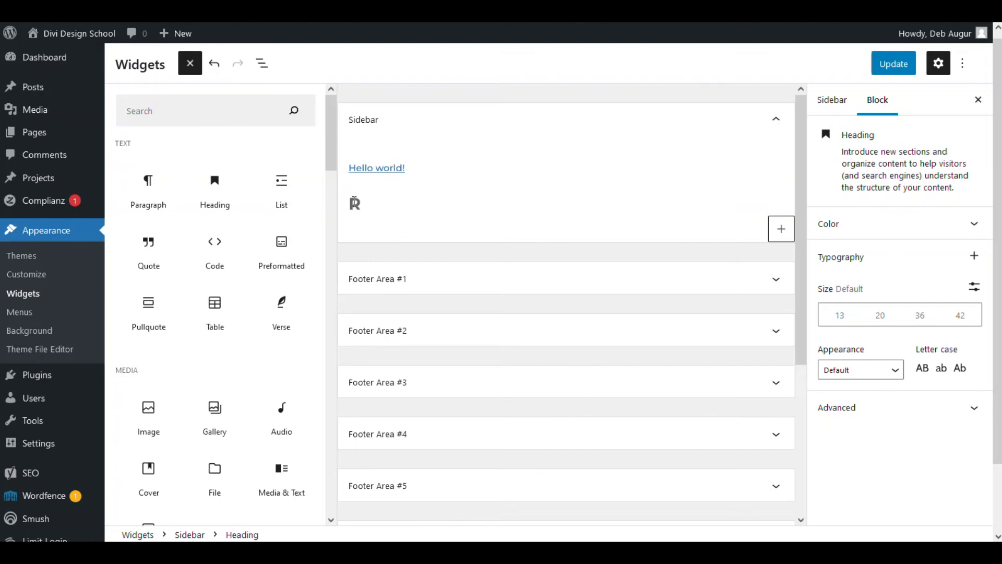
pyautogui.write('ecent Posts')
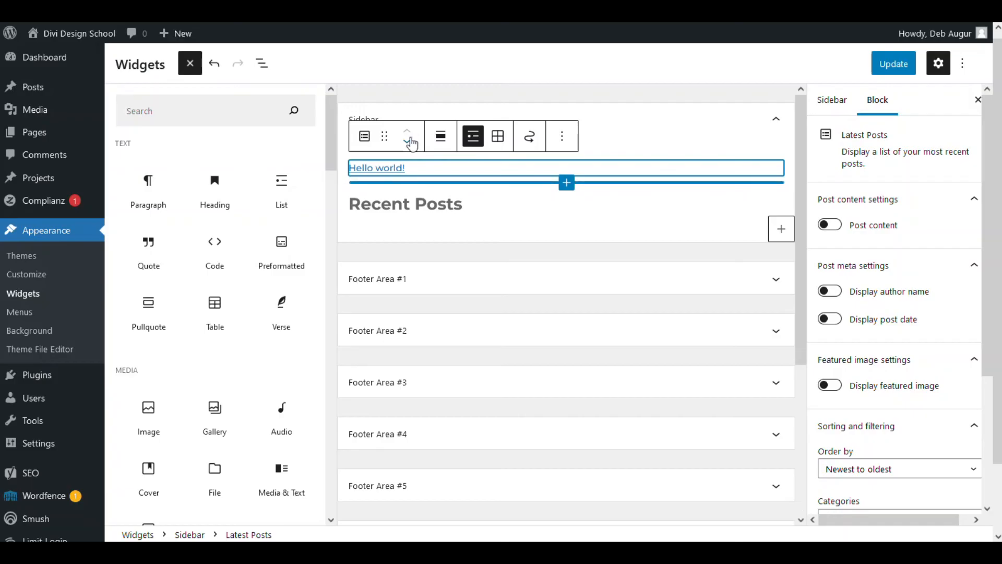
pyautogui.click(408, 142)
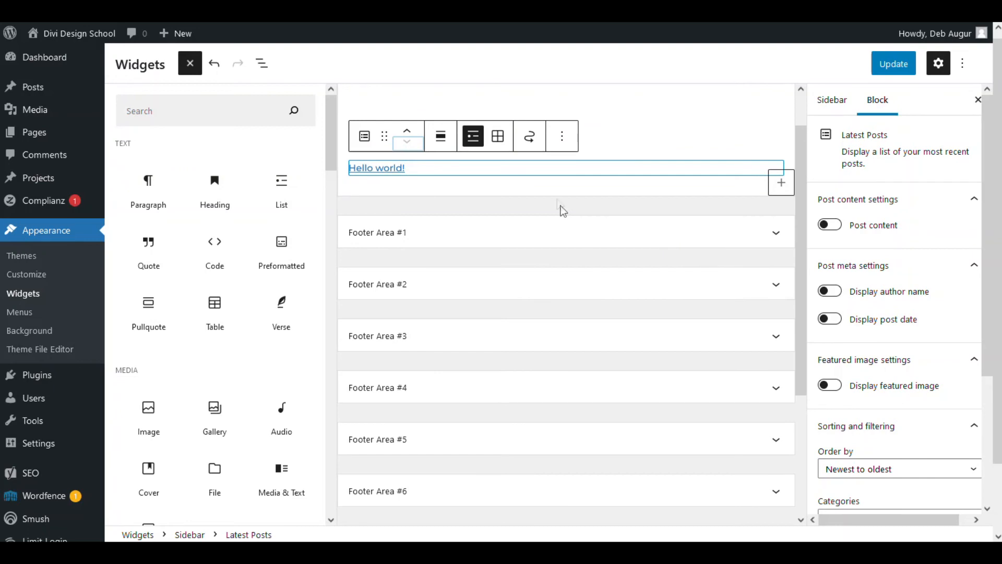
pyautogui.click(743, 108)
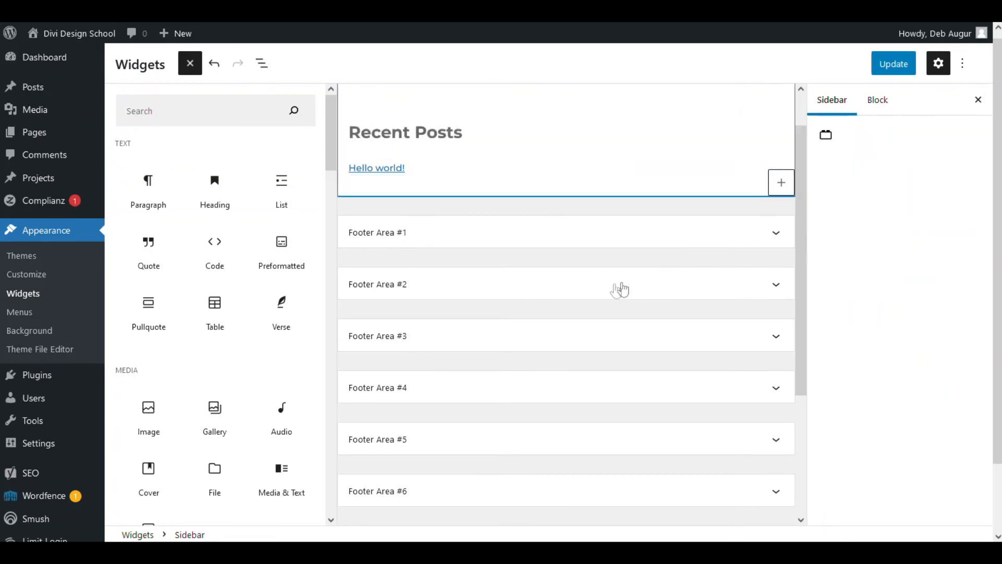
# Add a "Categories" heading below the latest posts list in the Sidebar widget area
pyautogui.click(786, 188)
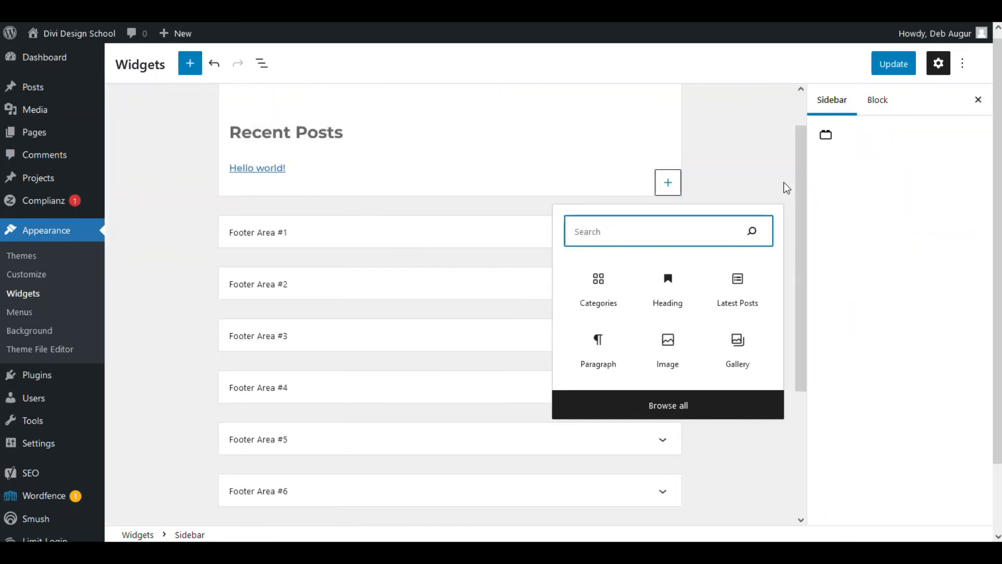
pyautogui.click(666, 298)
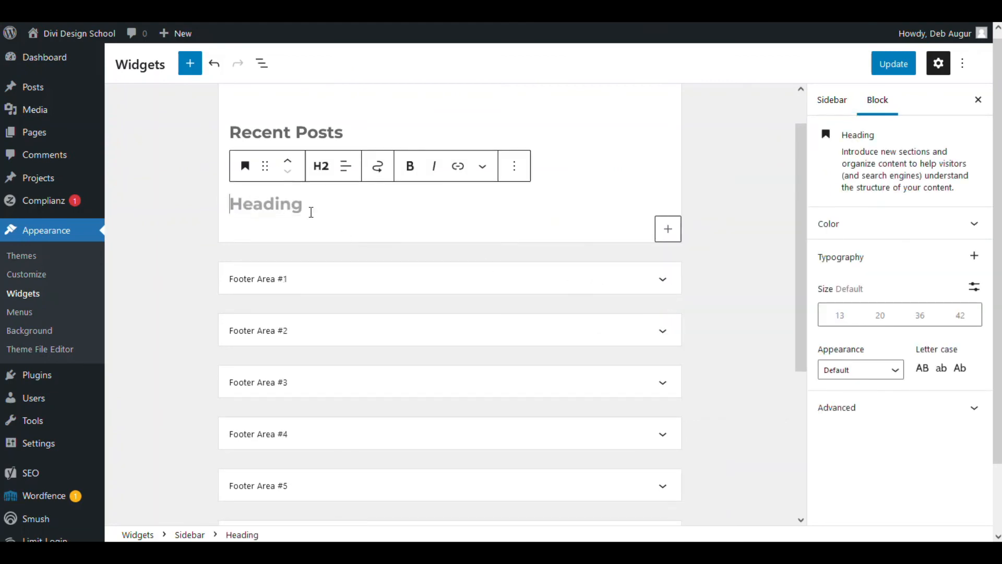
pyautogui.write('Categories')
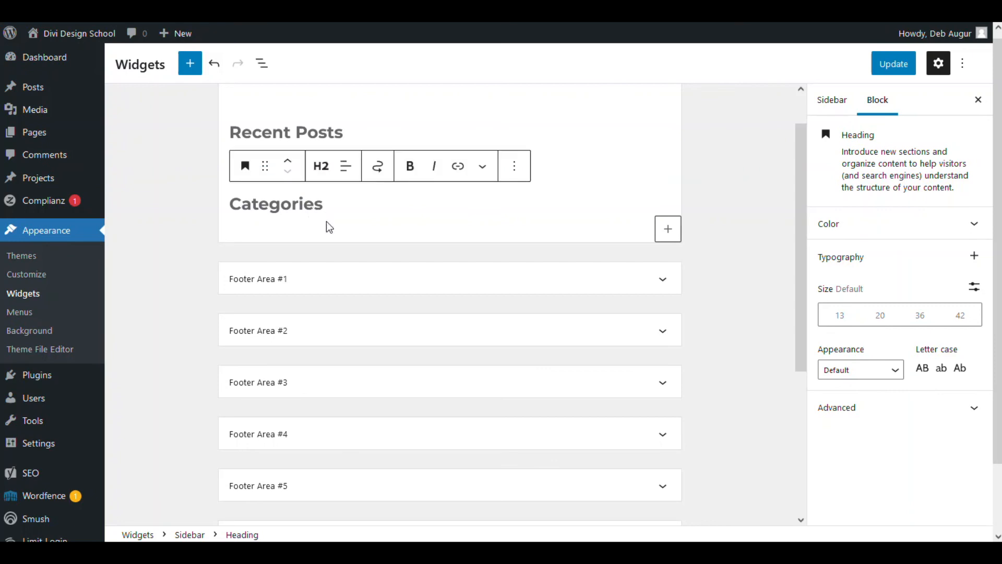
pyautogui.click(326, 222)
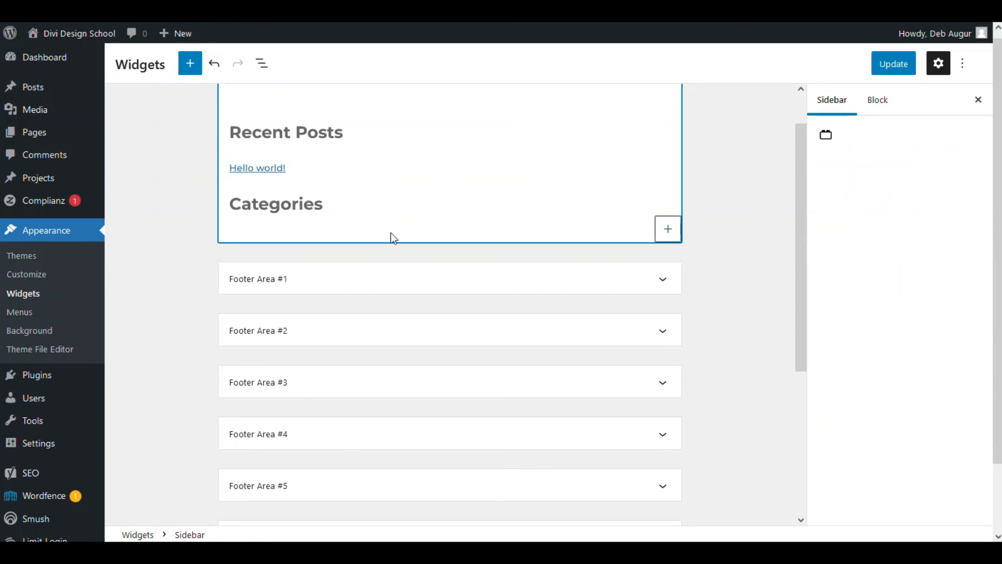
# Add a Categories block below the "Categories" heading in the Sidebar and update the widgets
pyautogui.click(668, 229)
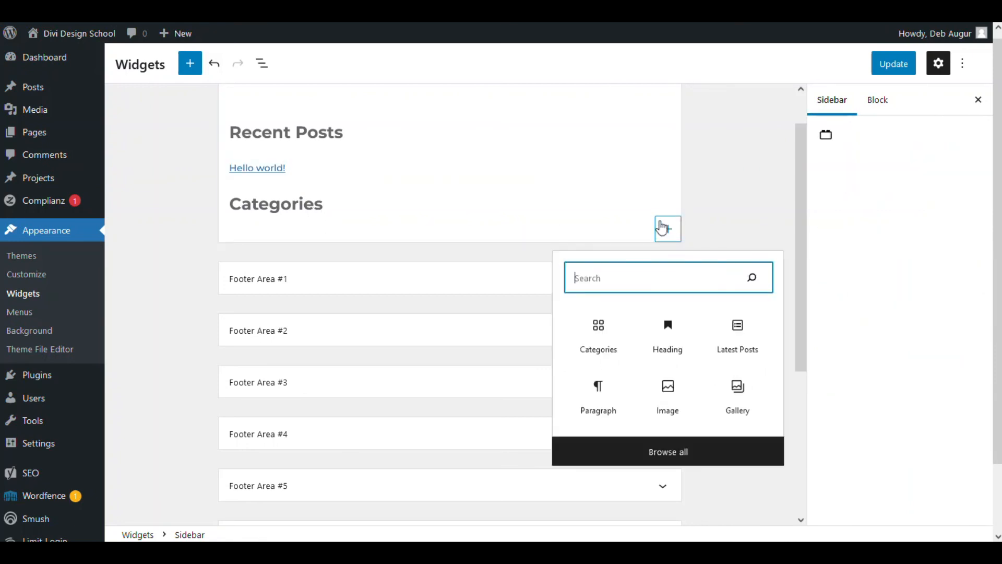
pyautogui.click(596, 339)
pyautogui.click(357, 273)
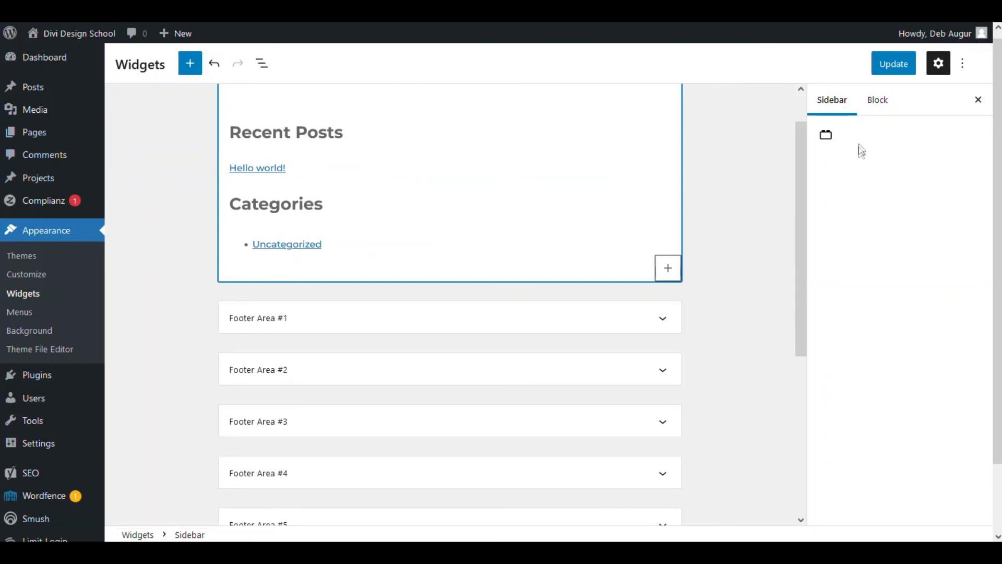
pyautogui.click(895, 66)
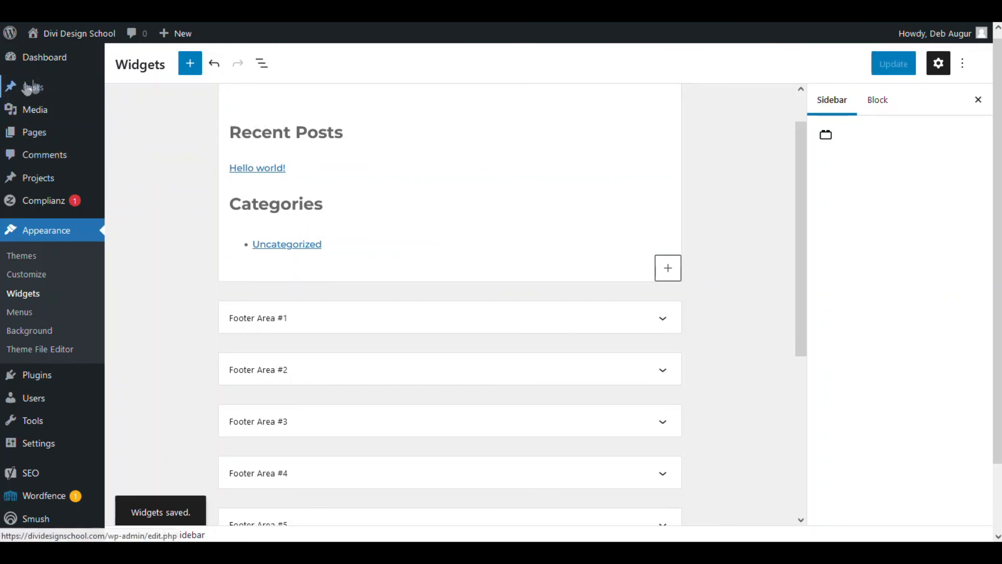
# View the published "Hello world!" post from the posts list and examine its header, sidebar widgets, related posts and comments section
pyautogui.moveTo(34, 87)
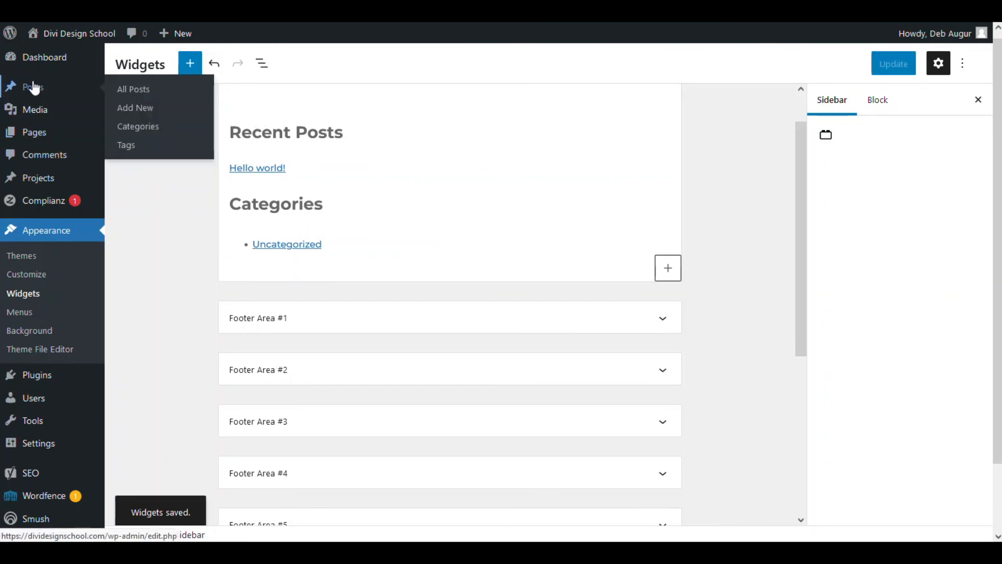
pyautogui.click(123, 91)
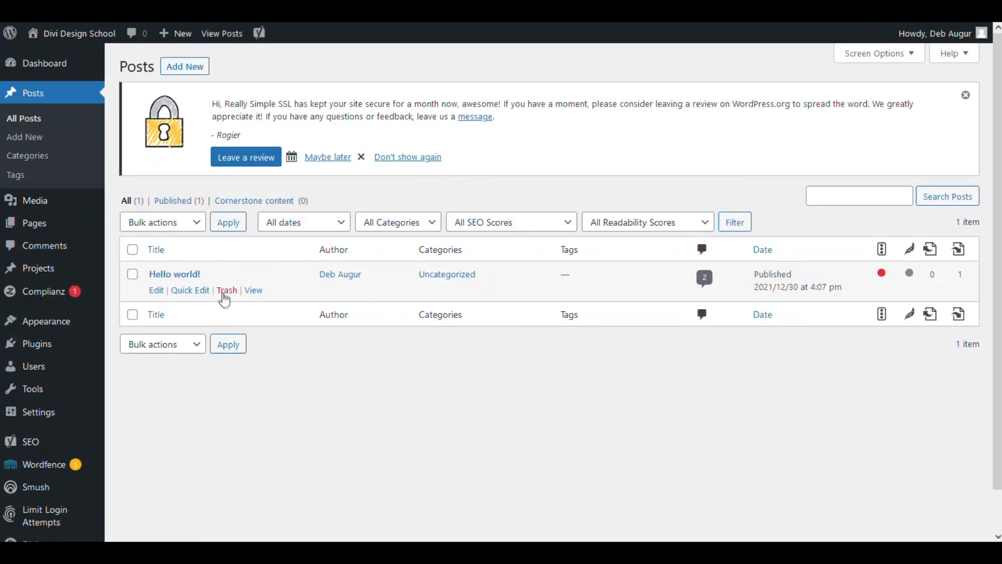
pyautogui.click(254, 291)
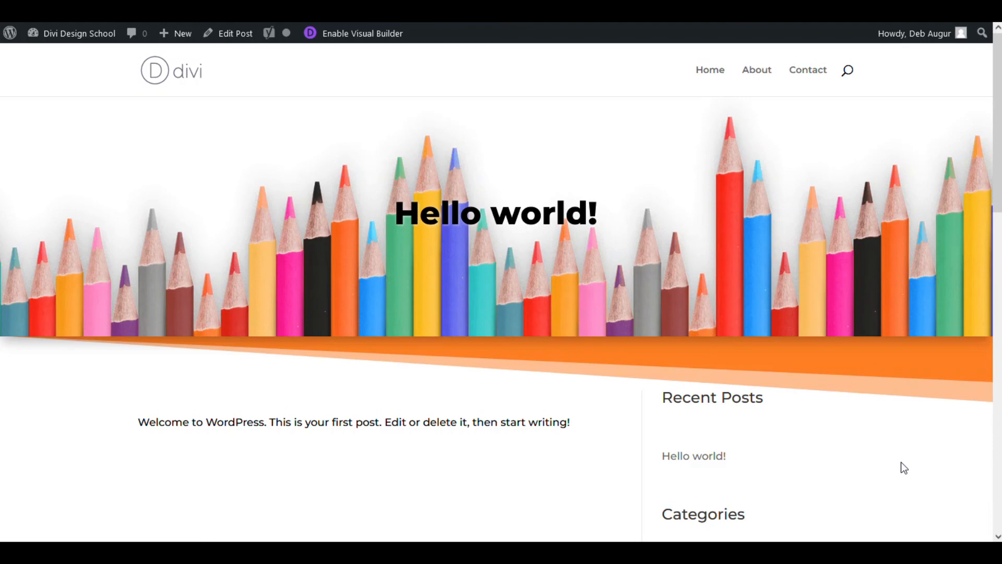
pyautogui.scroll(-5, 820, 261)
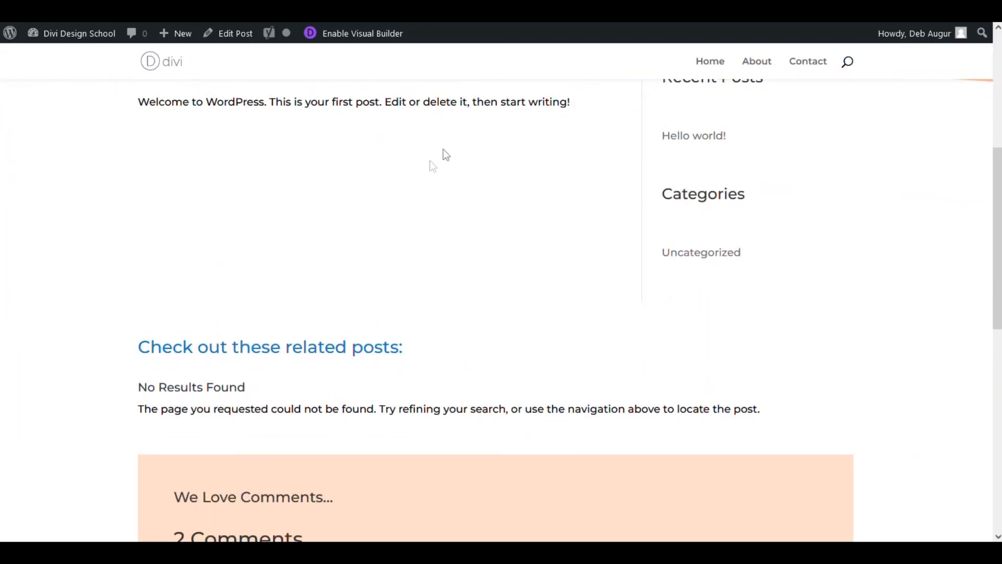
pyautogui.scroll(-4, 454, 243)
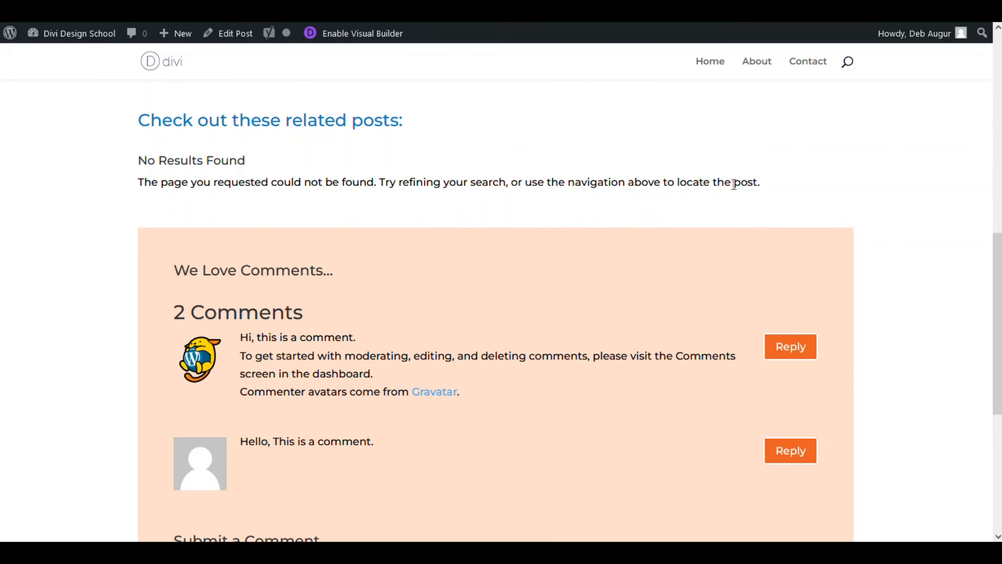
pyautogui.scroll(-3, 305, 156)
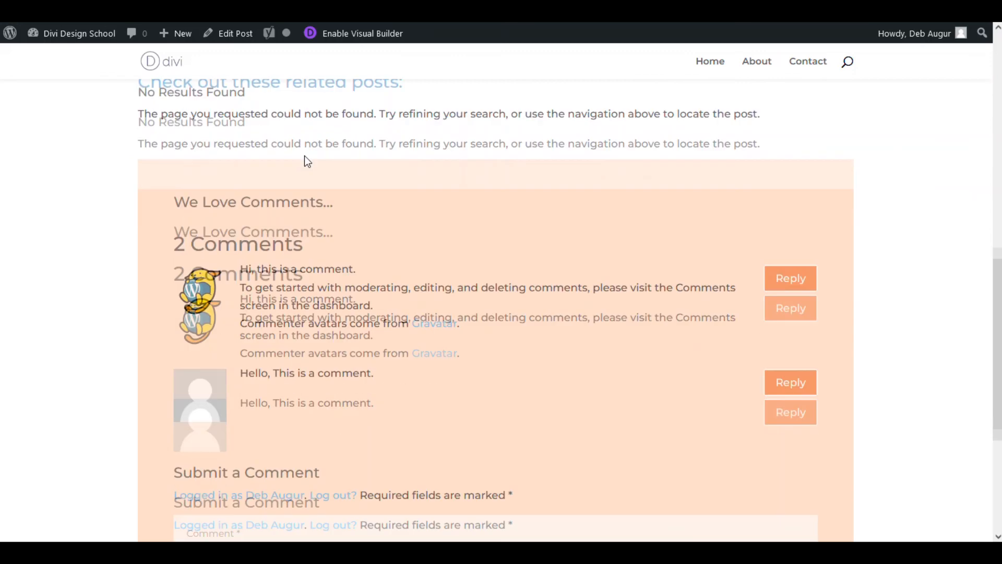
pyautogui.scroll(-3, 366, 354)
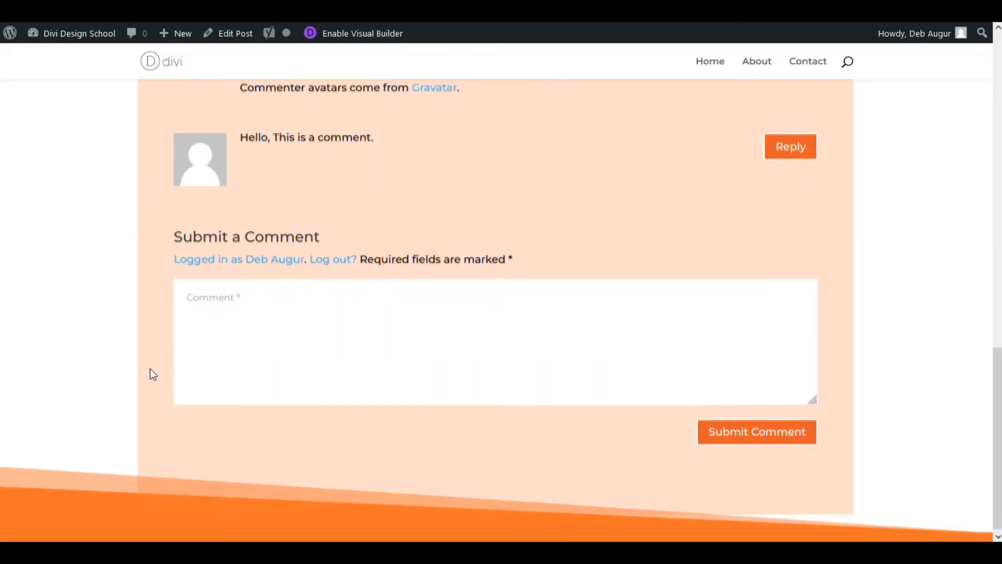
pyautogui.scroll(7, 852, 474)
pyautogui.scroll(5, 860, 421)
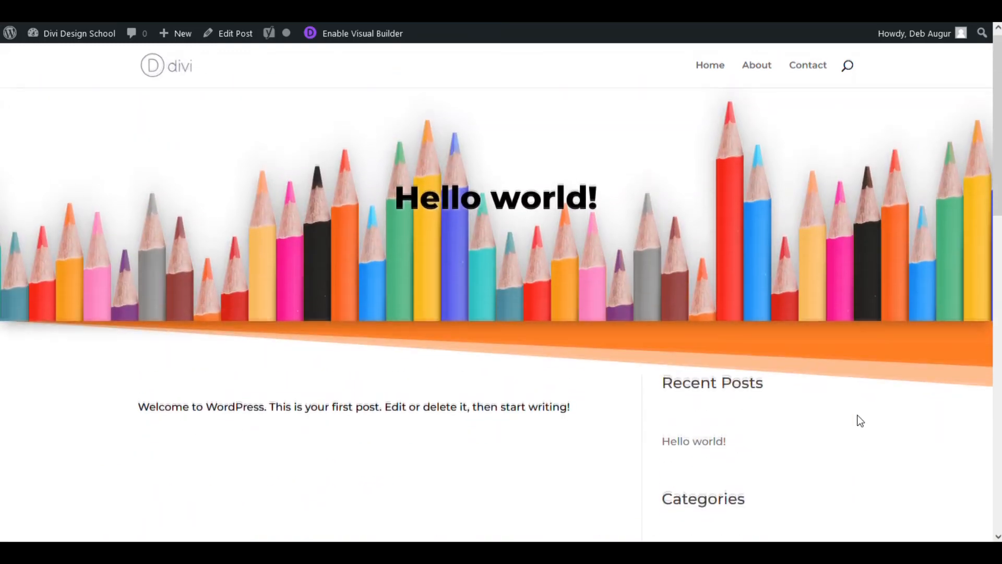